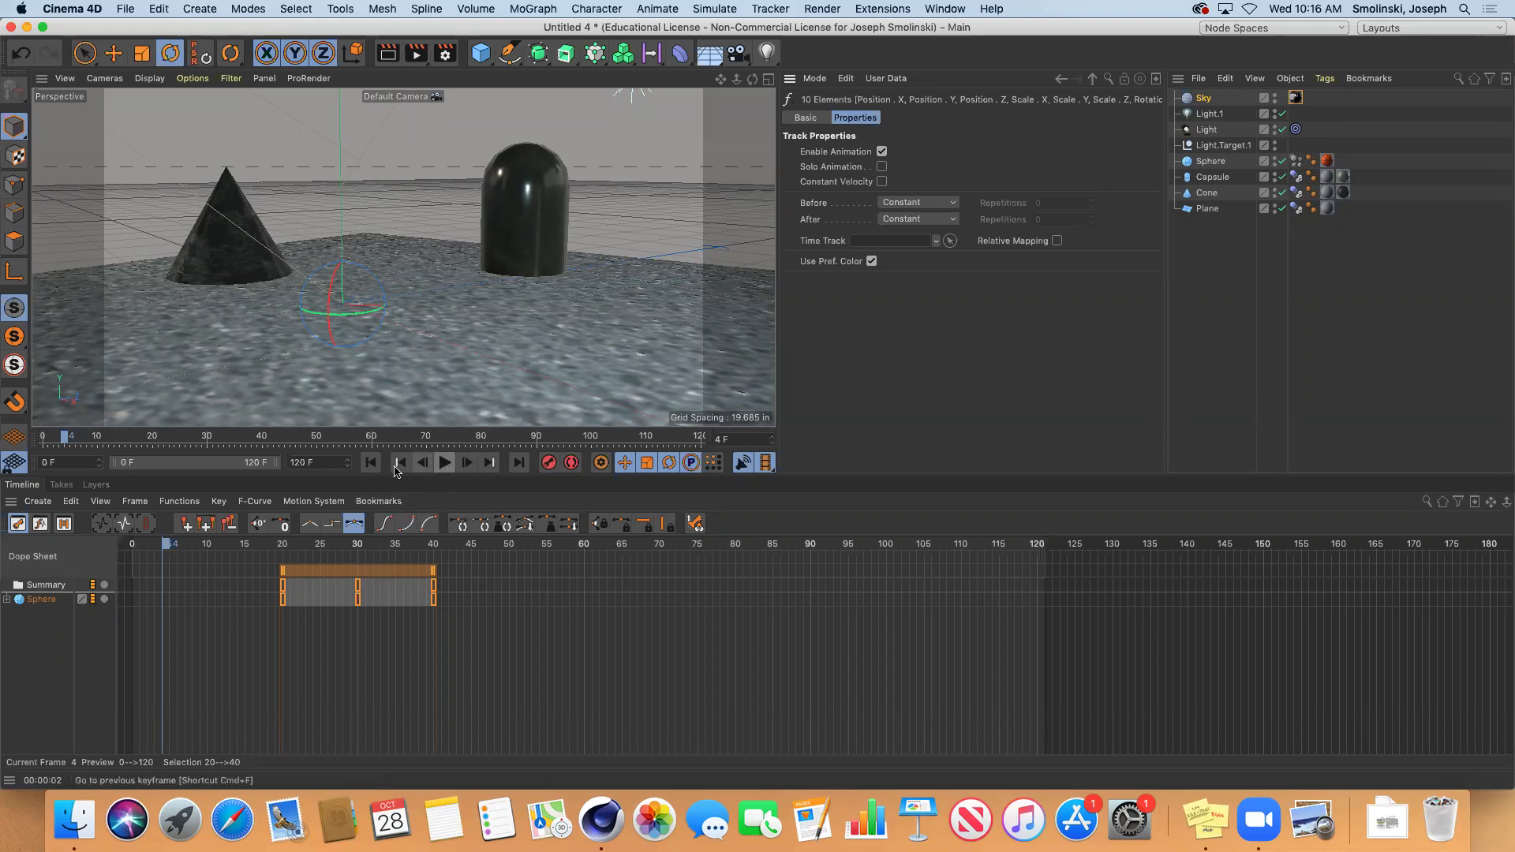
Rewind to frame 0, play the sphere's bounce animation, and stop it at frame 120
{"action": "left_click", "coordinate": [370, 462]}
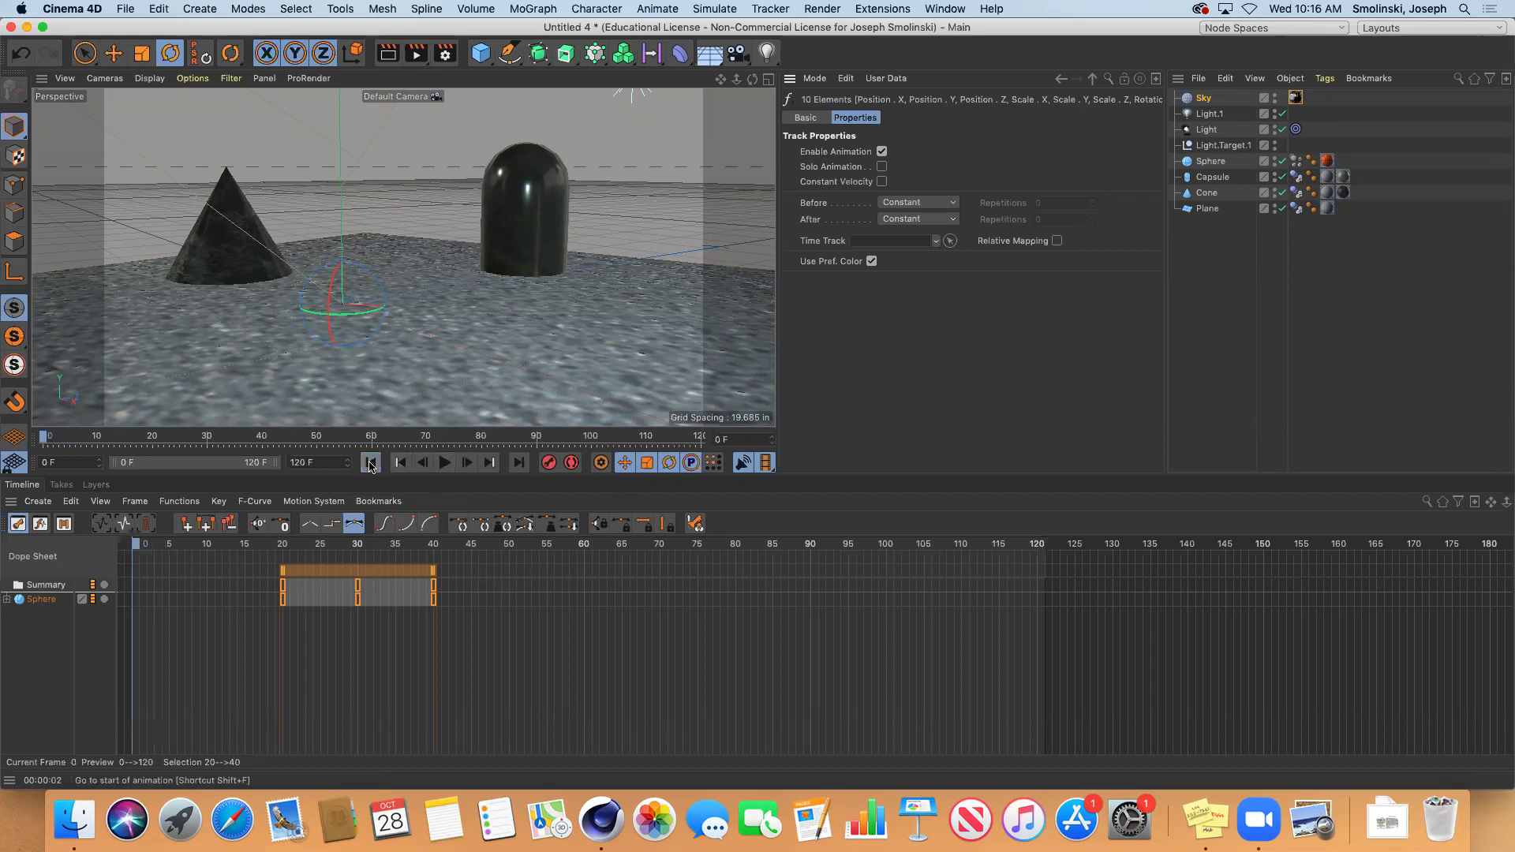
{"action": "left_click", "coordinate": [443, 465]}
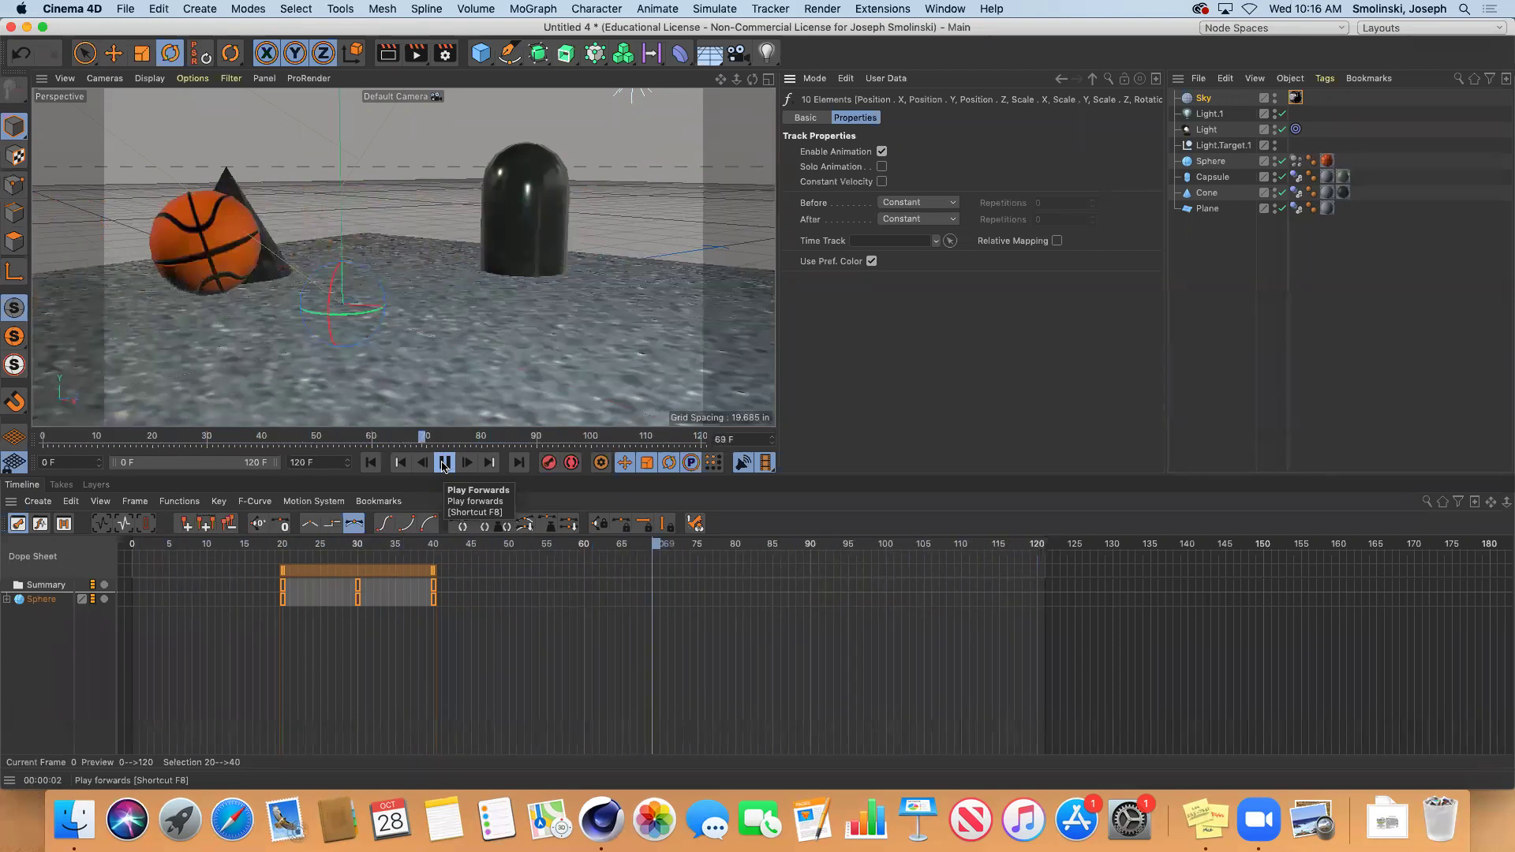
{"action": "left_click", "coordinate": [444, 464]}
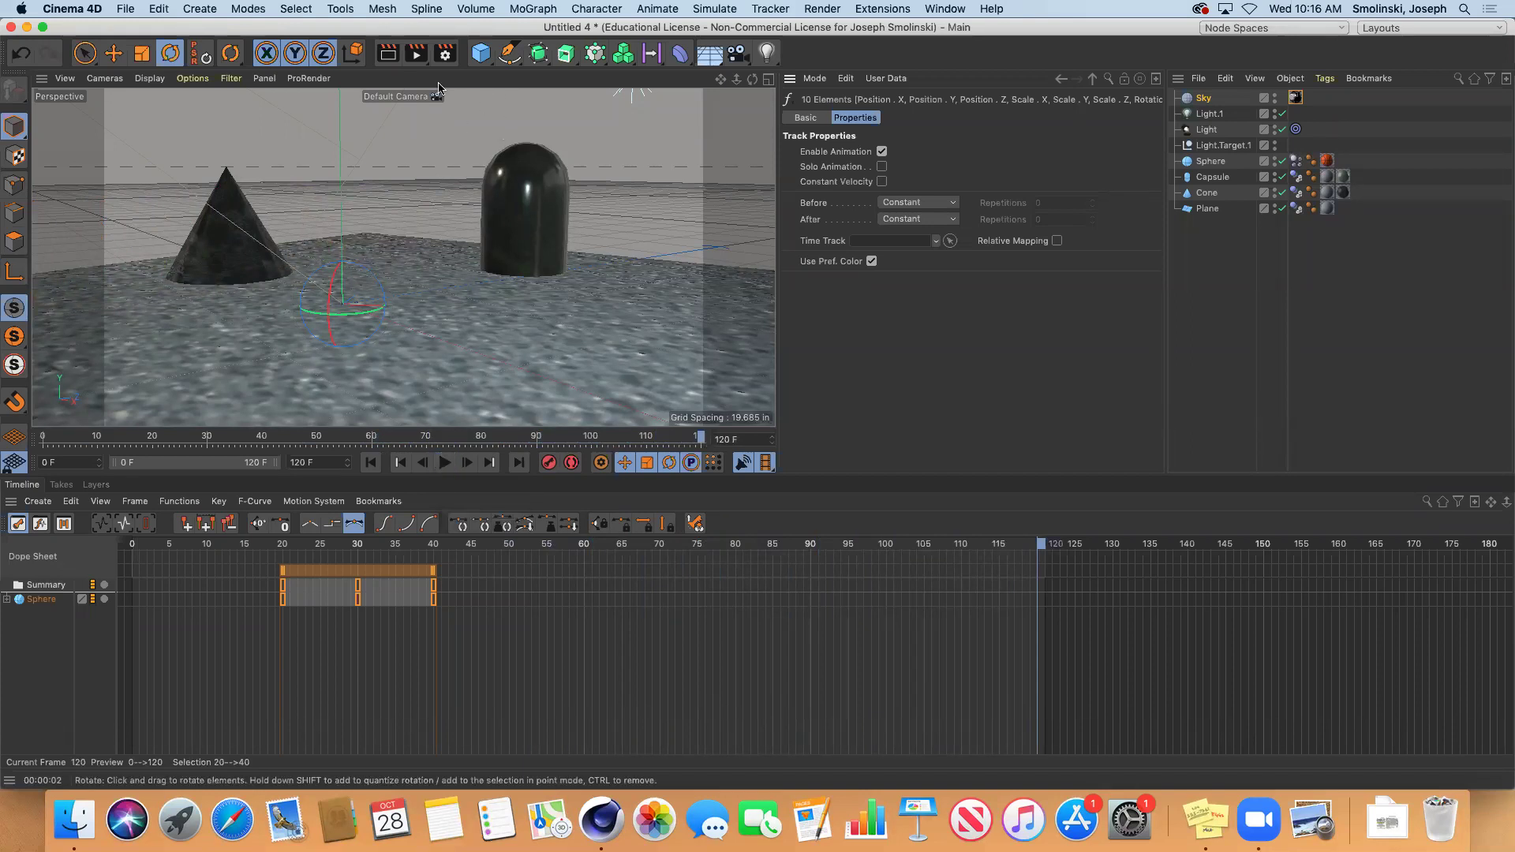
Open Render Settings and keep Physical as the renderer
{"action": "left_click", "coordinate": [445, 53]}
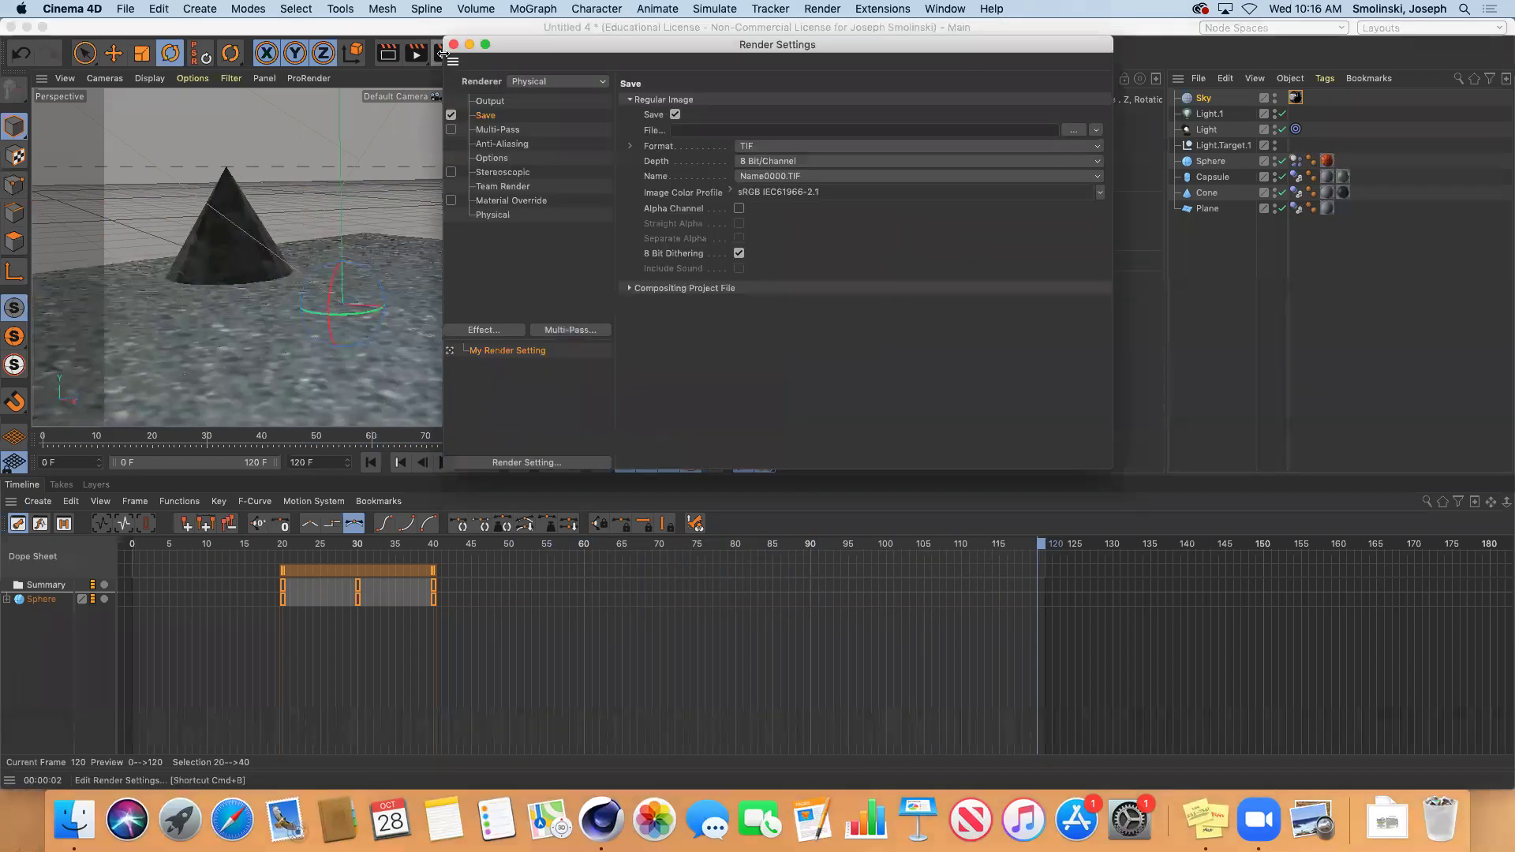
{"action": "left_click", "coordinate": [529, 81]}
{"action": "left_click", "coordinate": [529, 113]}
Create a new BallBounce folder inside Documents/3DAnimation for the render output
{"action": "left_click", "coordinate": [1073, 130]}
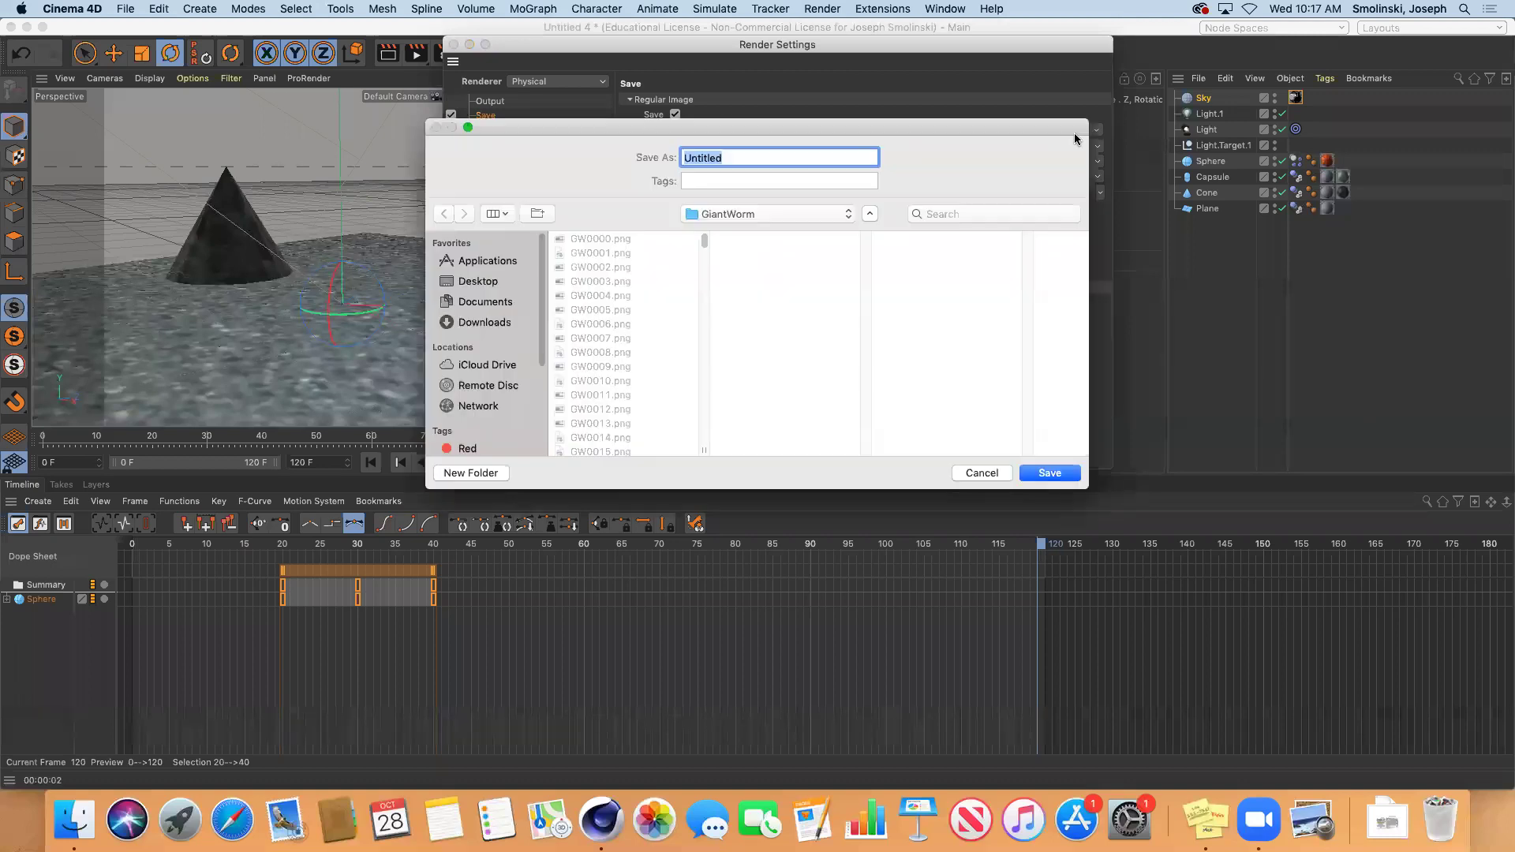
{"action": "left_click", "coordinate": [486, 301]}
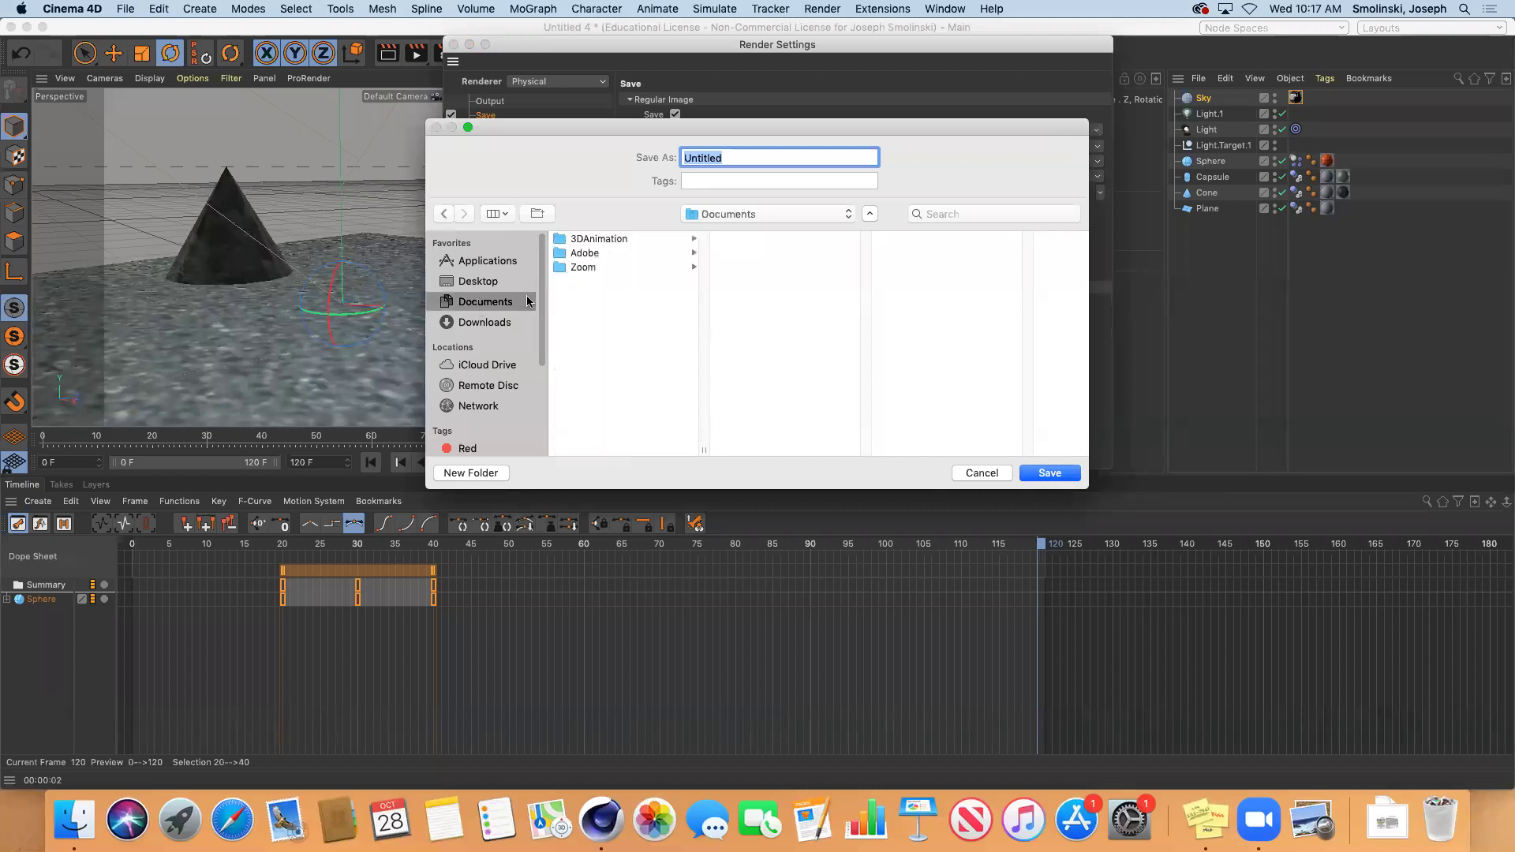
{"action": "left_click", "coordinate": [592, 239]}
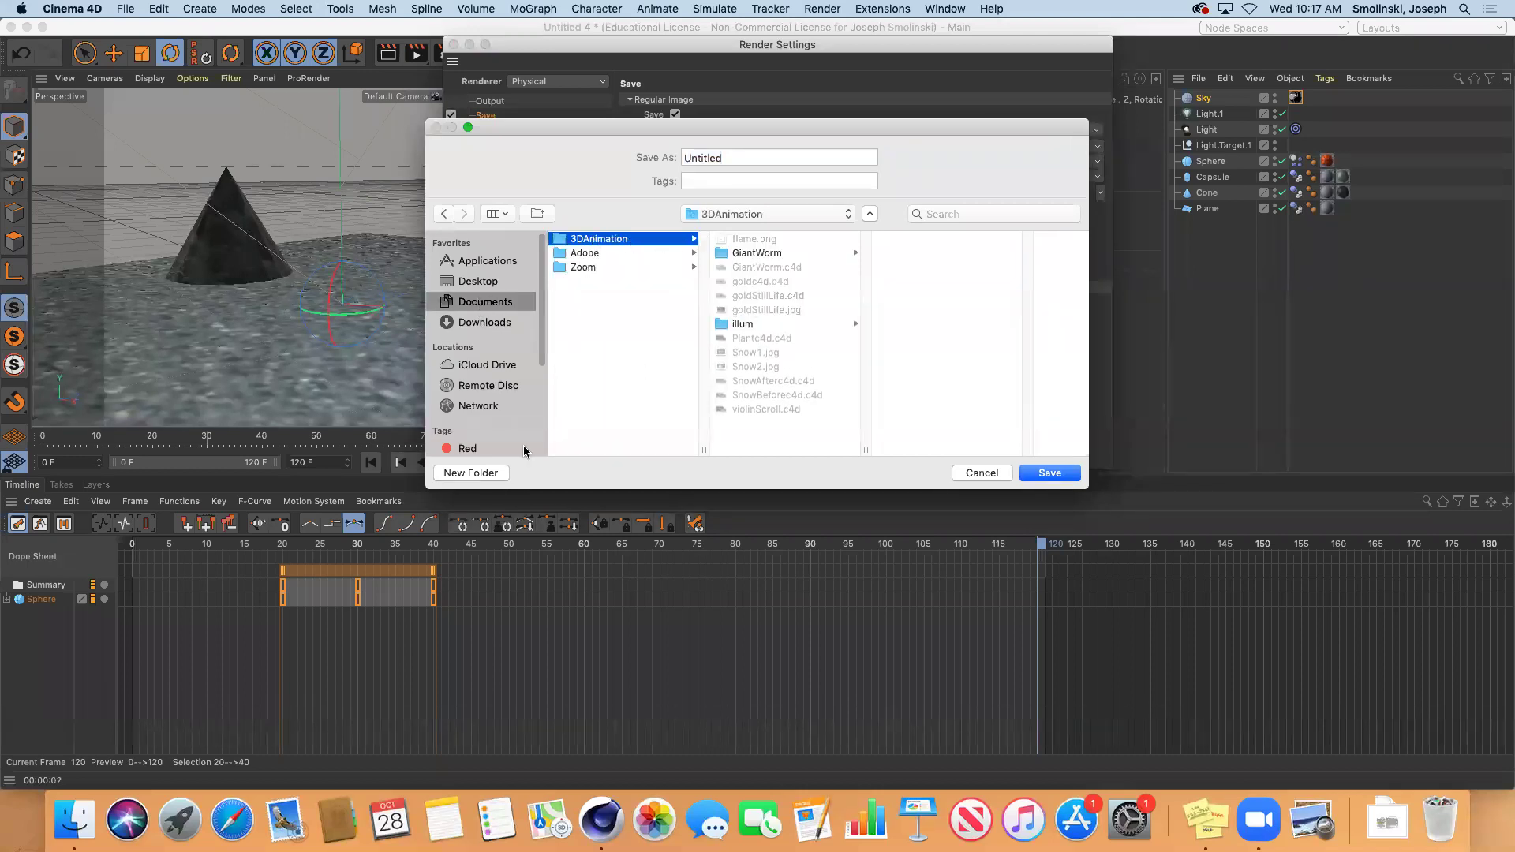
{"action": "left_click", "coordinate": [483, 474]}
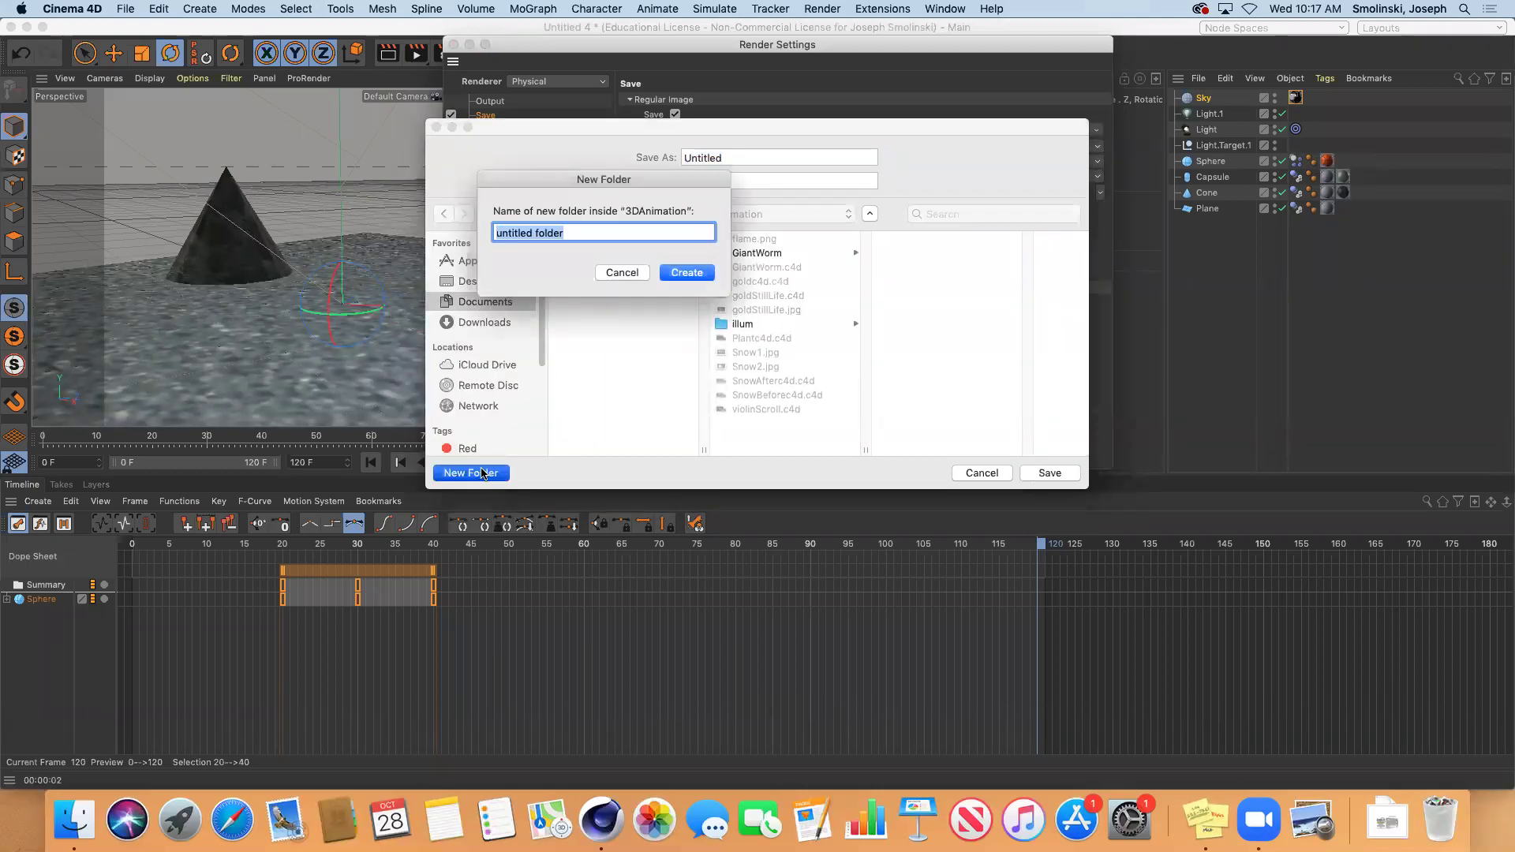
{"action": "type", "text": "BallBounce"}
{"action": "key", "text": "Return"}
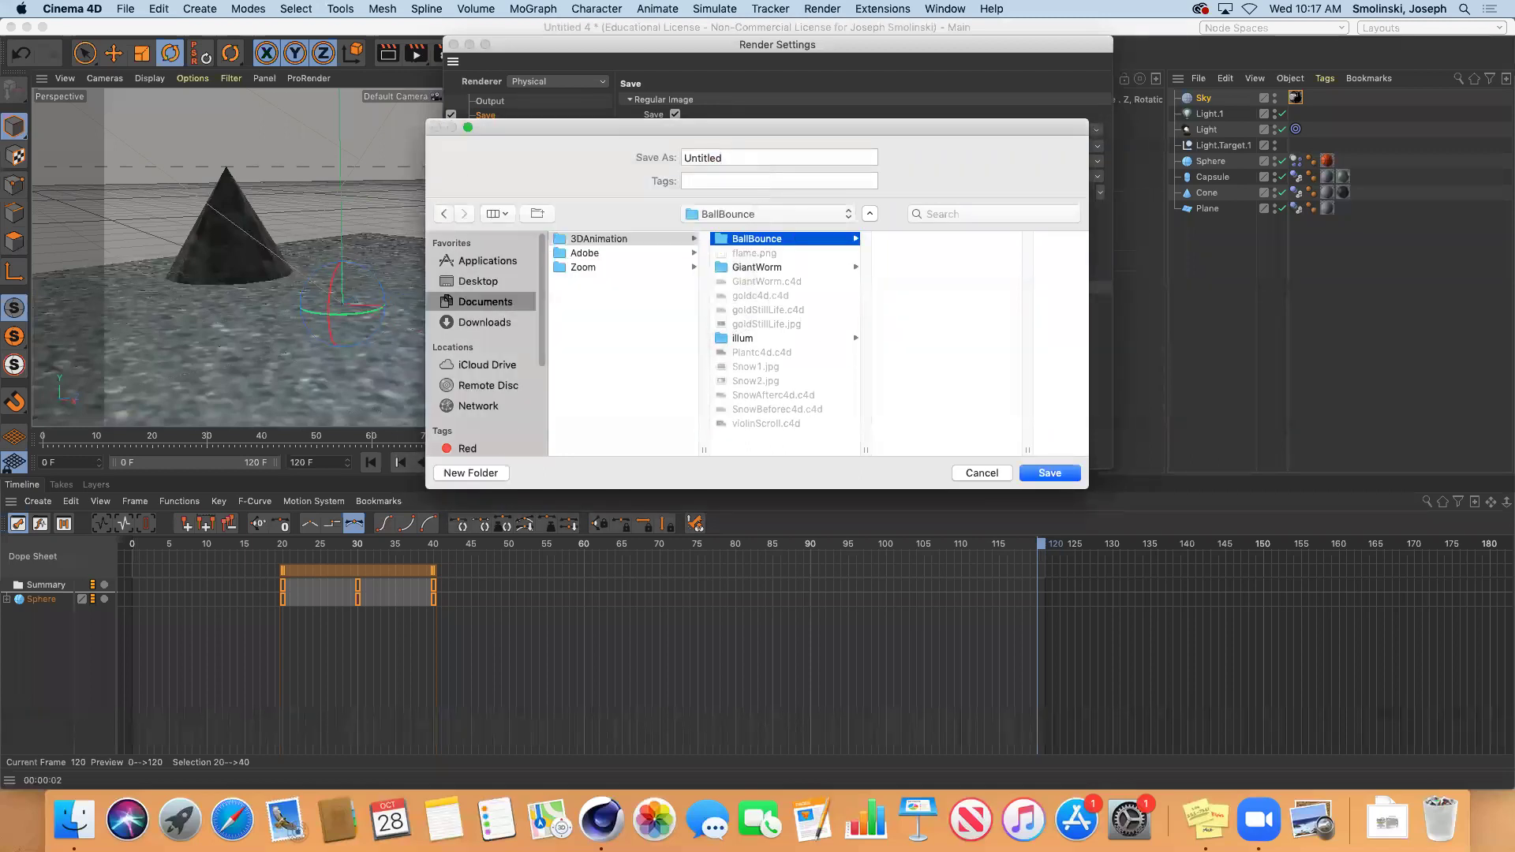
Name the output file BB and save it in the BallBounce folder
{"action": "left_click", "coordinate": [734, 155]}
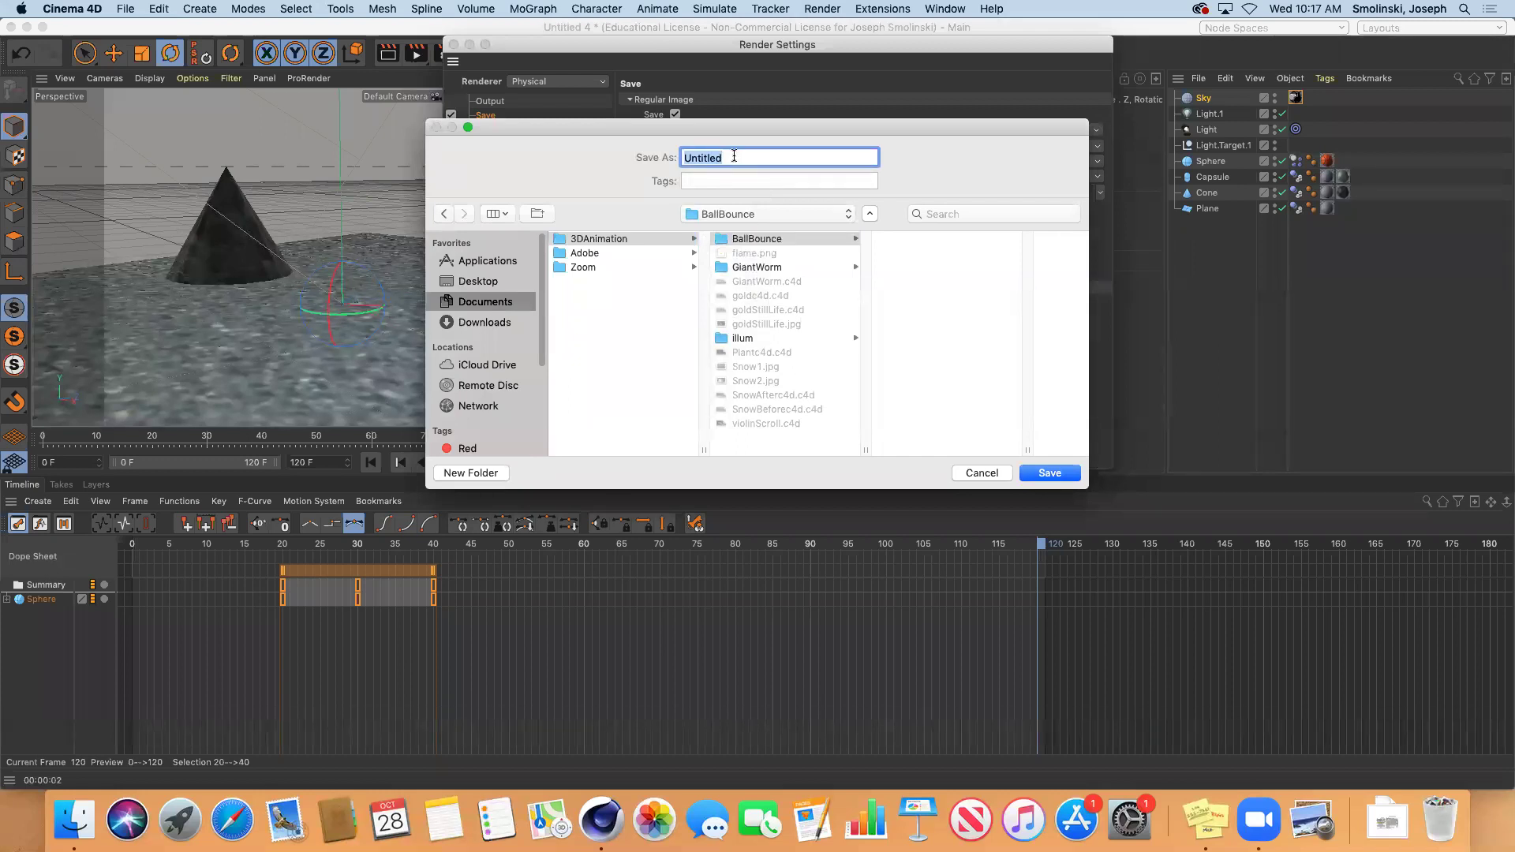
{"action": "type", "text": "BB"}
{"action": "left_click", "coordinate": [1058, 475]}
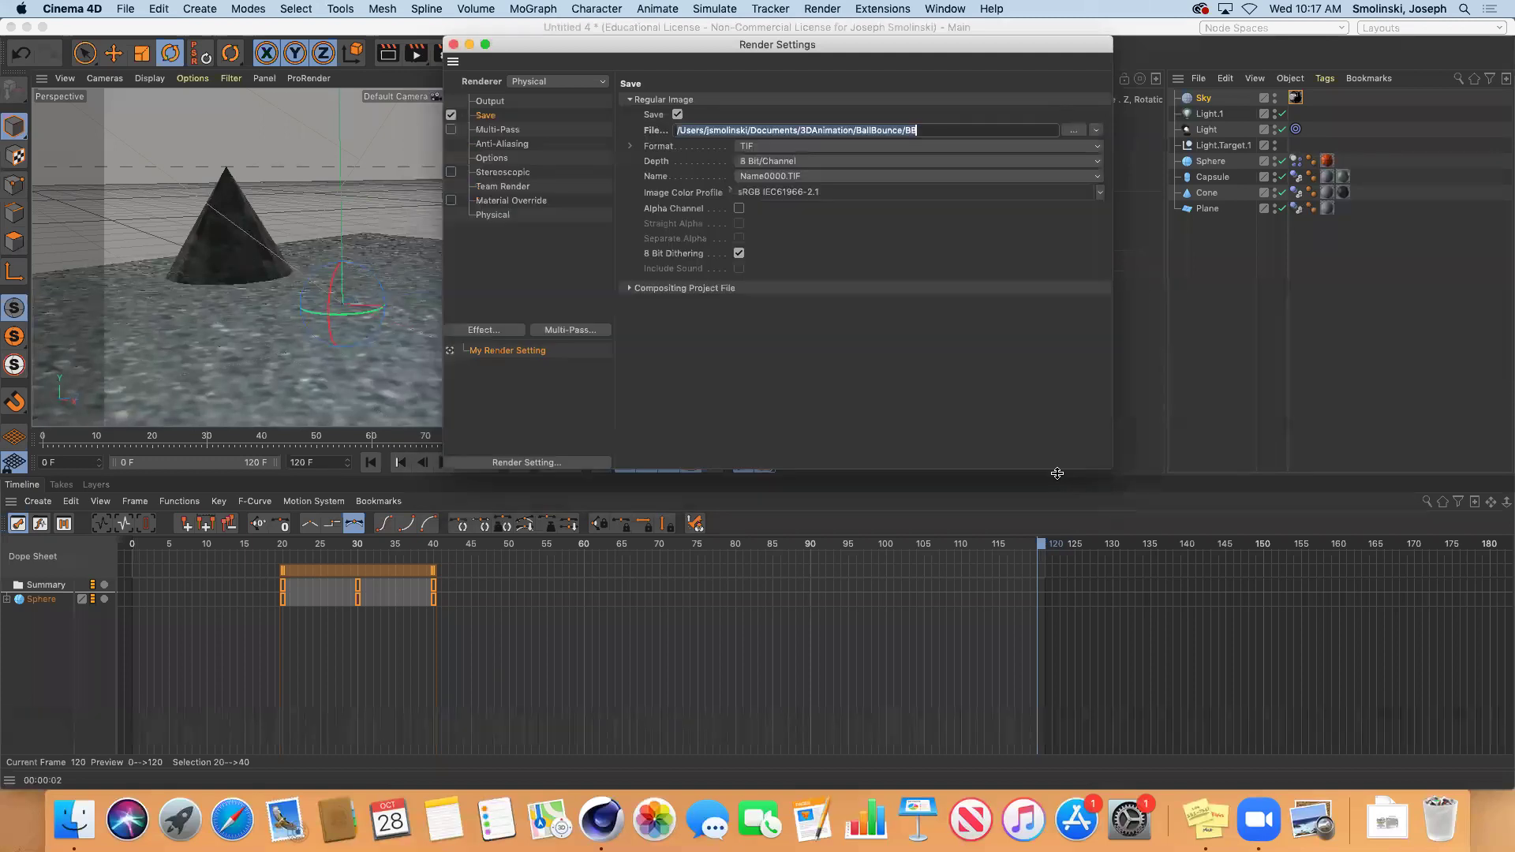
Change the render save format from TIF to PNG
{"action": "left_click", "coordinate": [770, 146]}
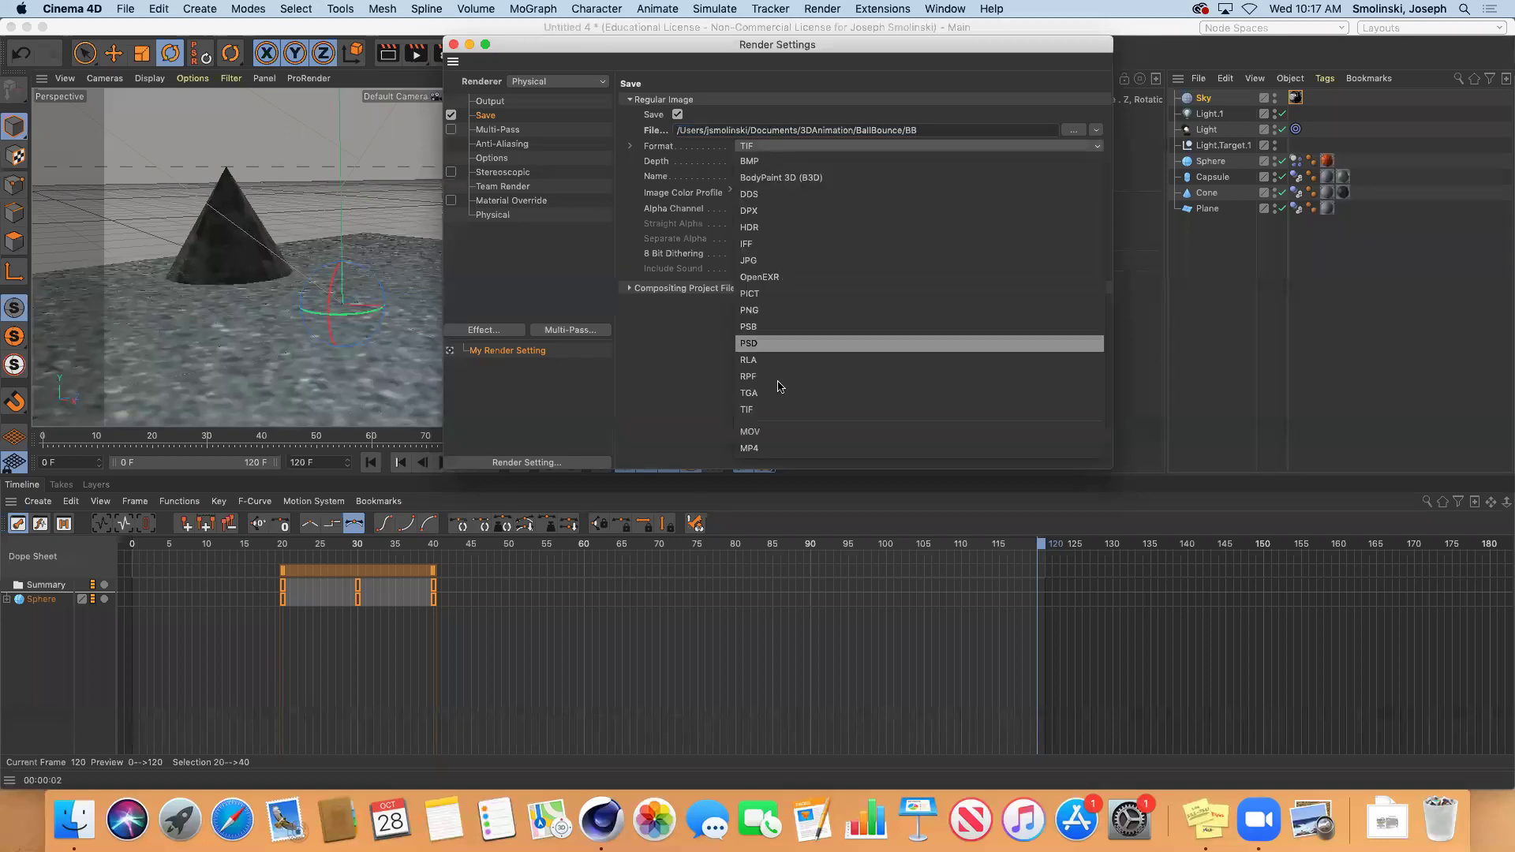
{"action": "left_click", "coordinate": [770, 312]}
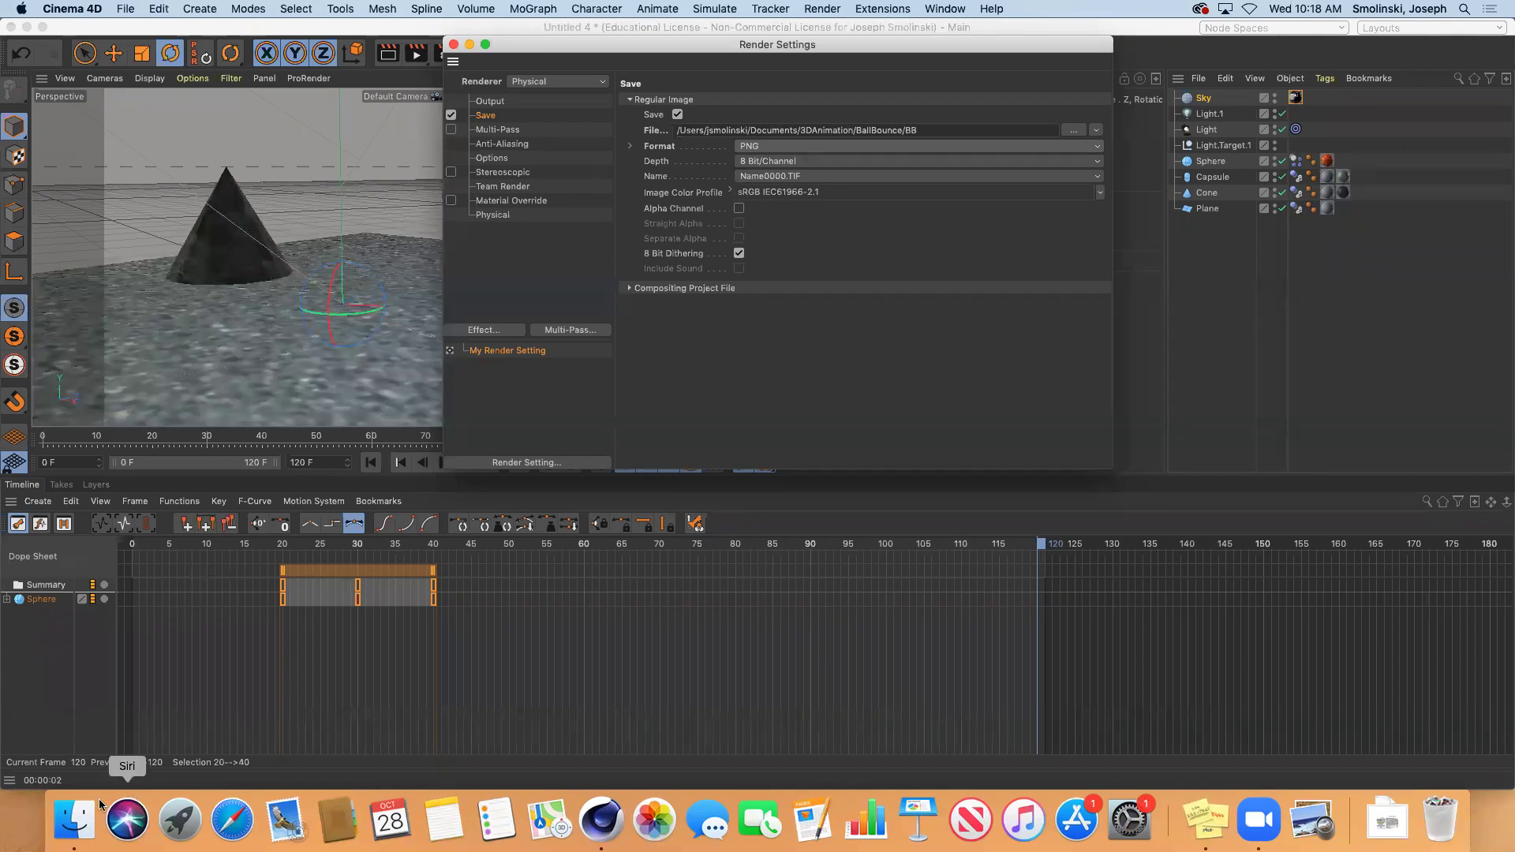
Show Documents/3DAnimation/GiantWorm in an enlarged Finder list view and select GW0000.png
{"action": "left_click", "coordinate": [75, 821]}
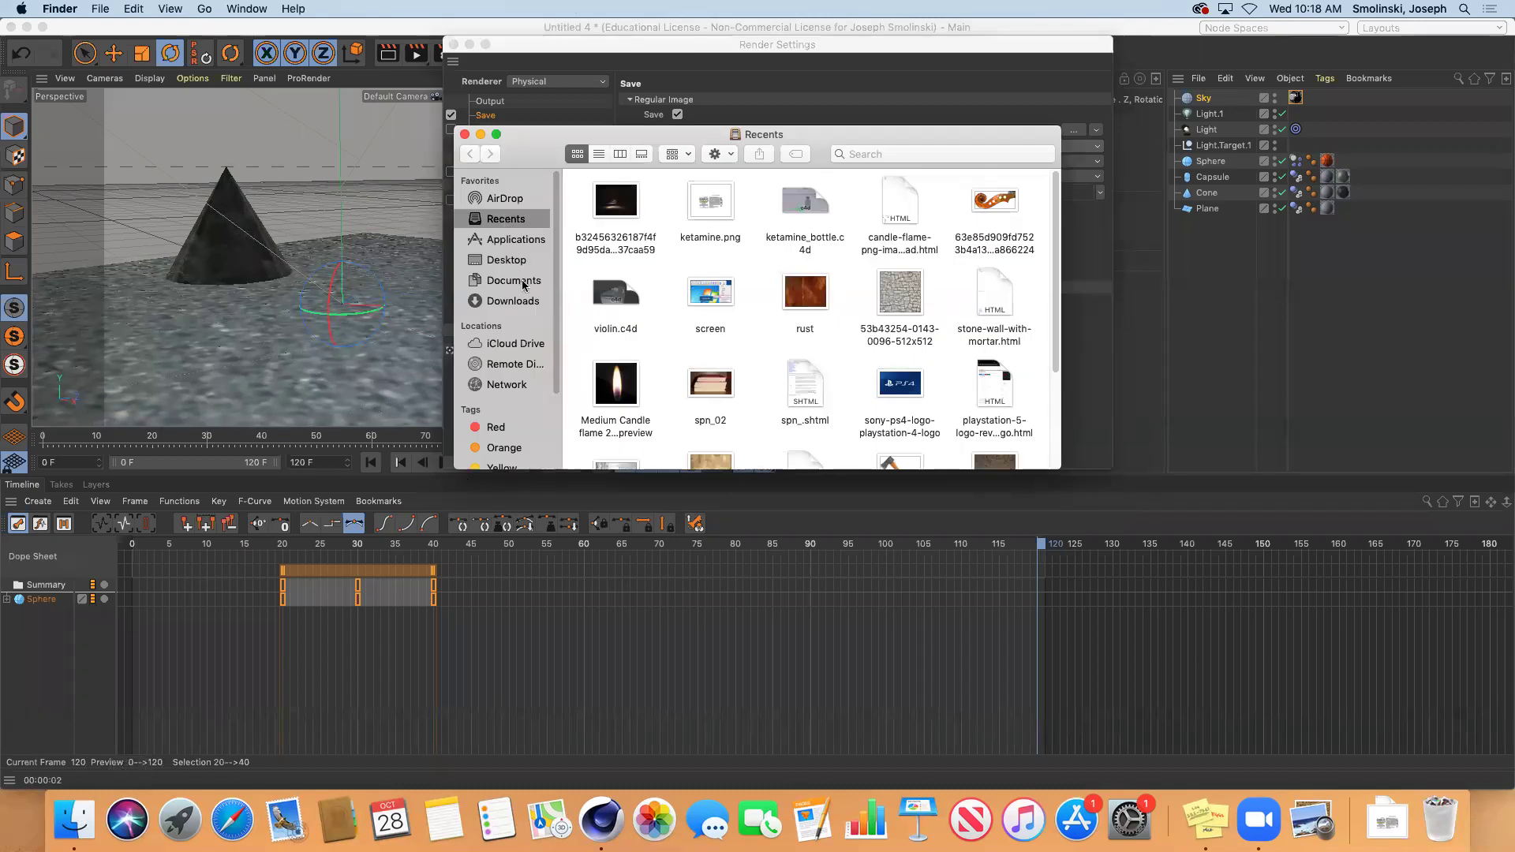
{"action": "left_click", "coordinate": [502, 280]}
{"action": "double_click", "coordinate": [615, 203]}
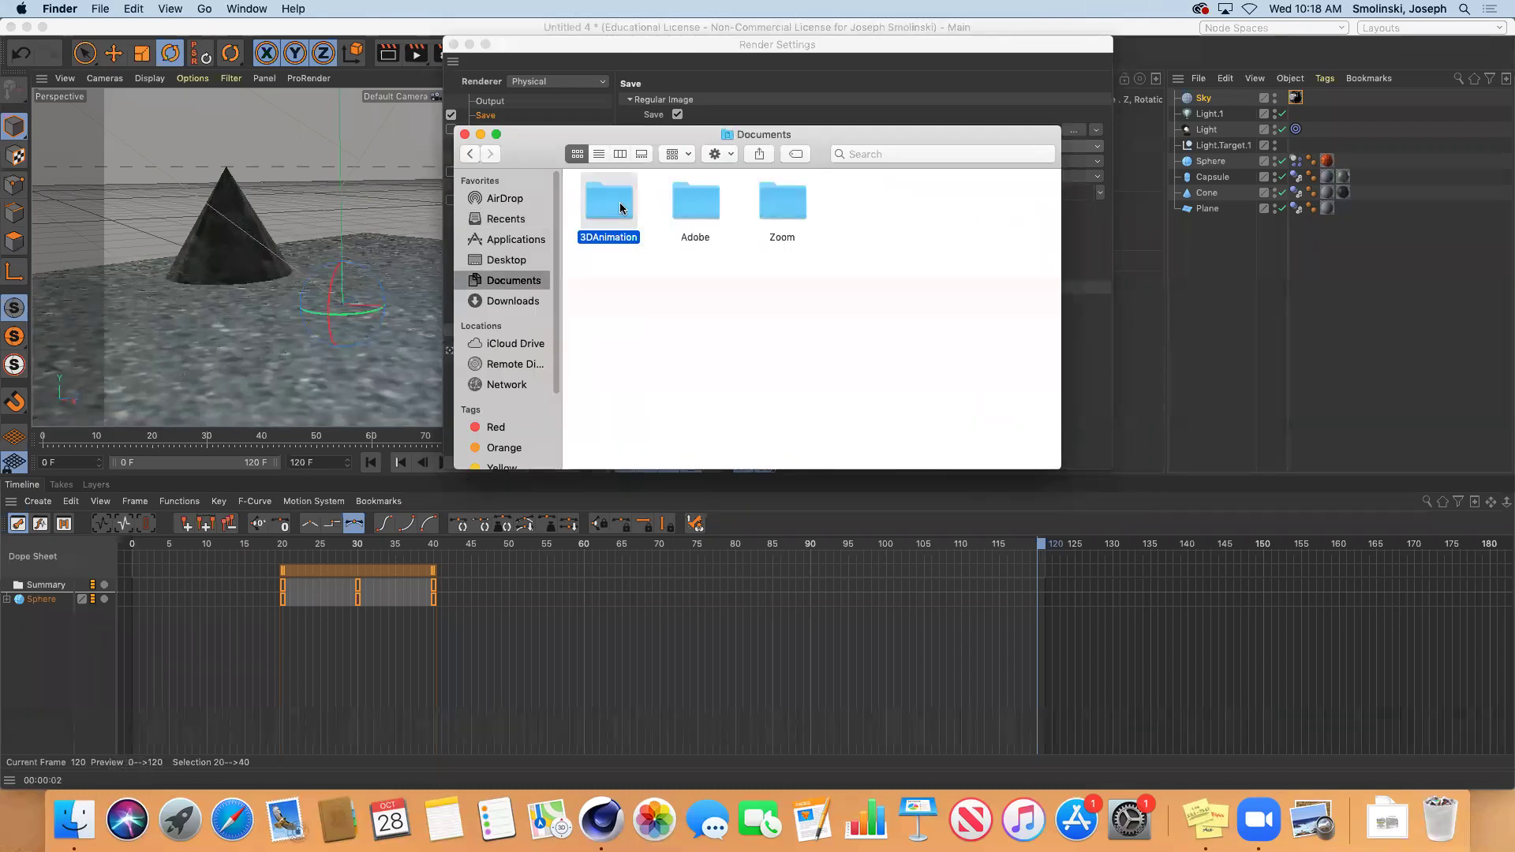
{"action": "double_click", "coordinate": [785, 207]}
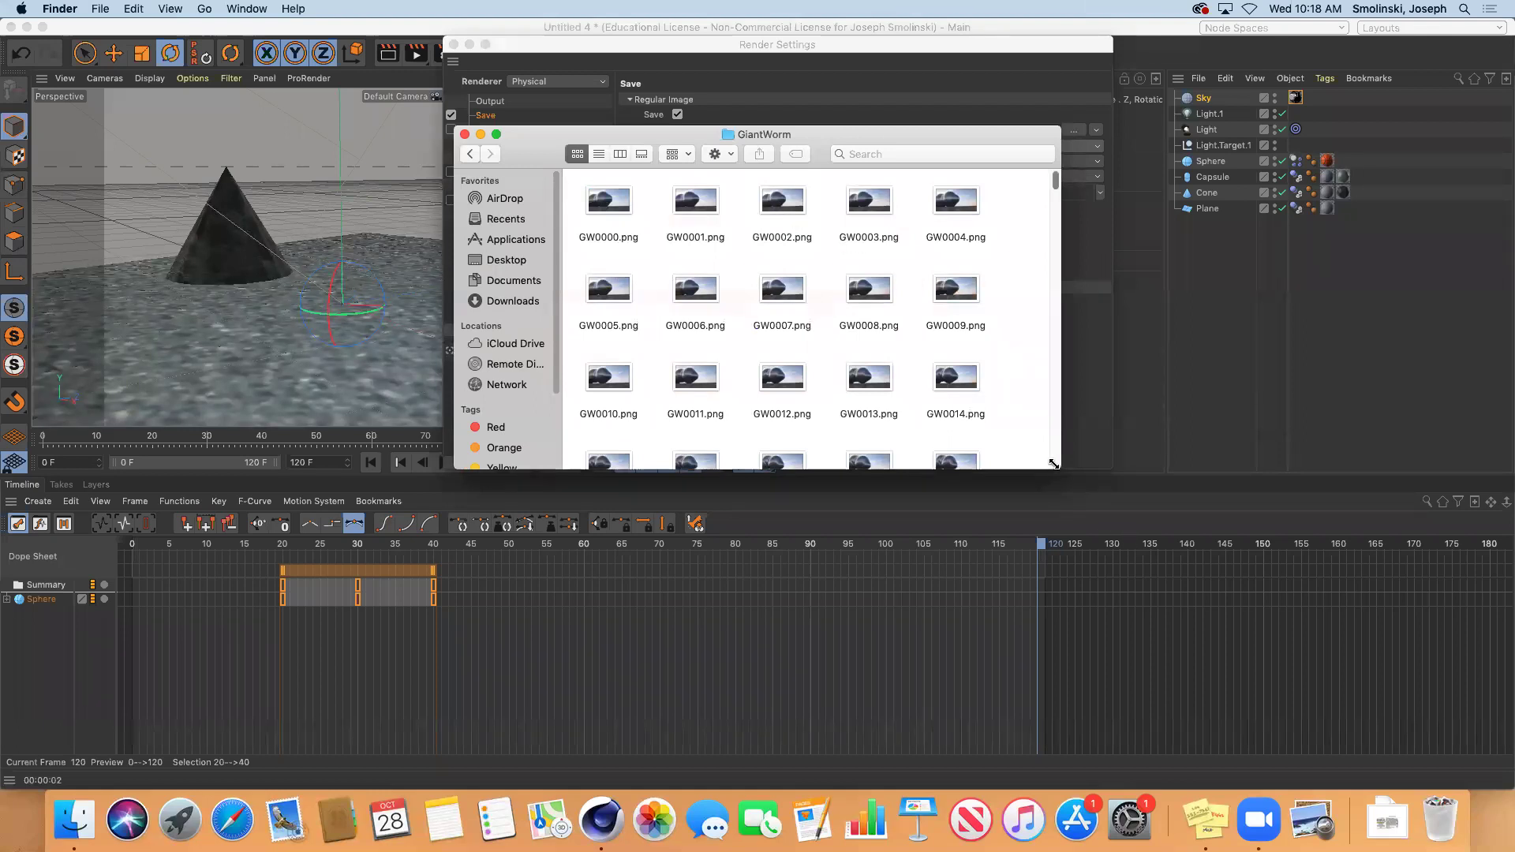
{"action": "left_click_drag", "start_coordinate": [1061, 468], "coordinate": [1269, 679]}
{"action": "left_click", "coordinate": [599, 154]}
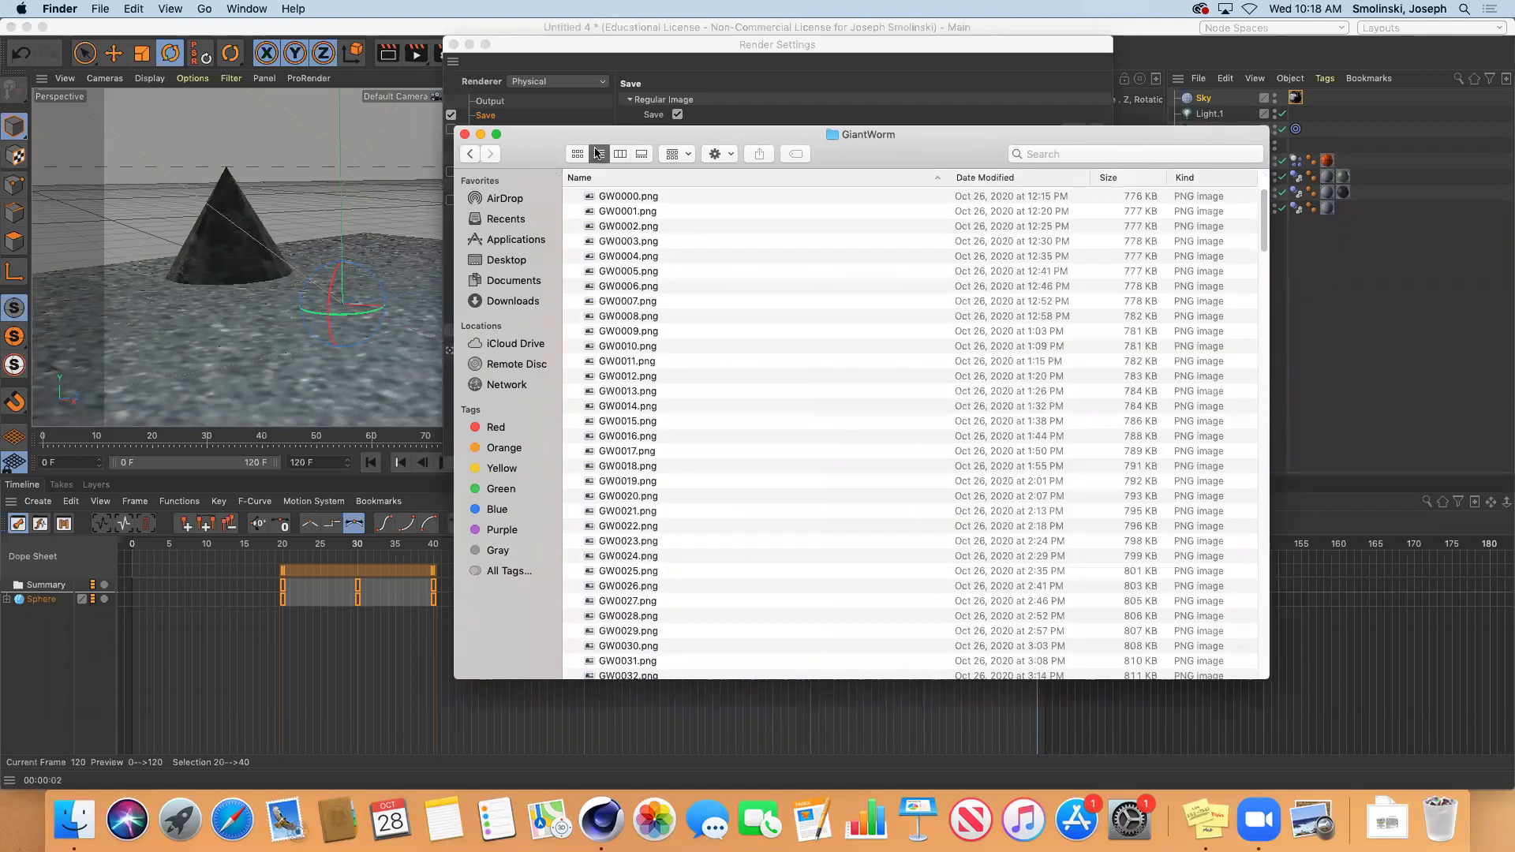
{"action": "left_click", "coordinate": [620, 195]}
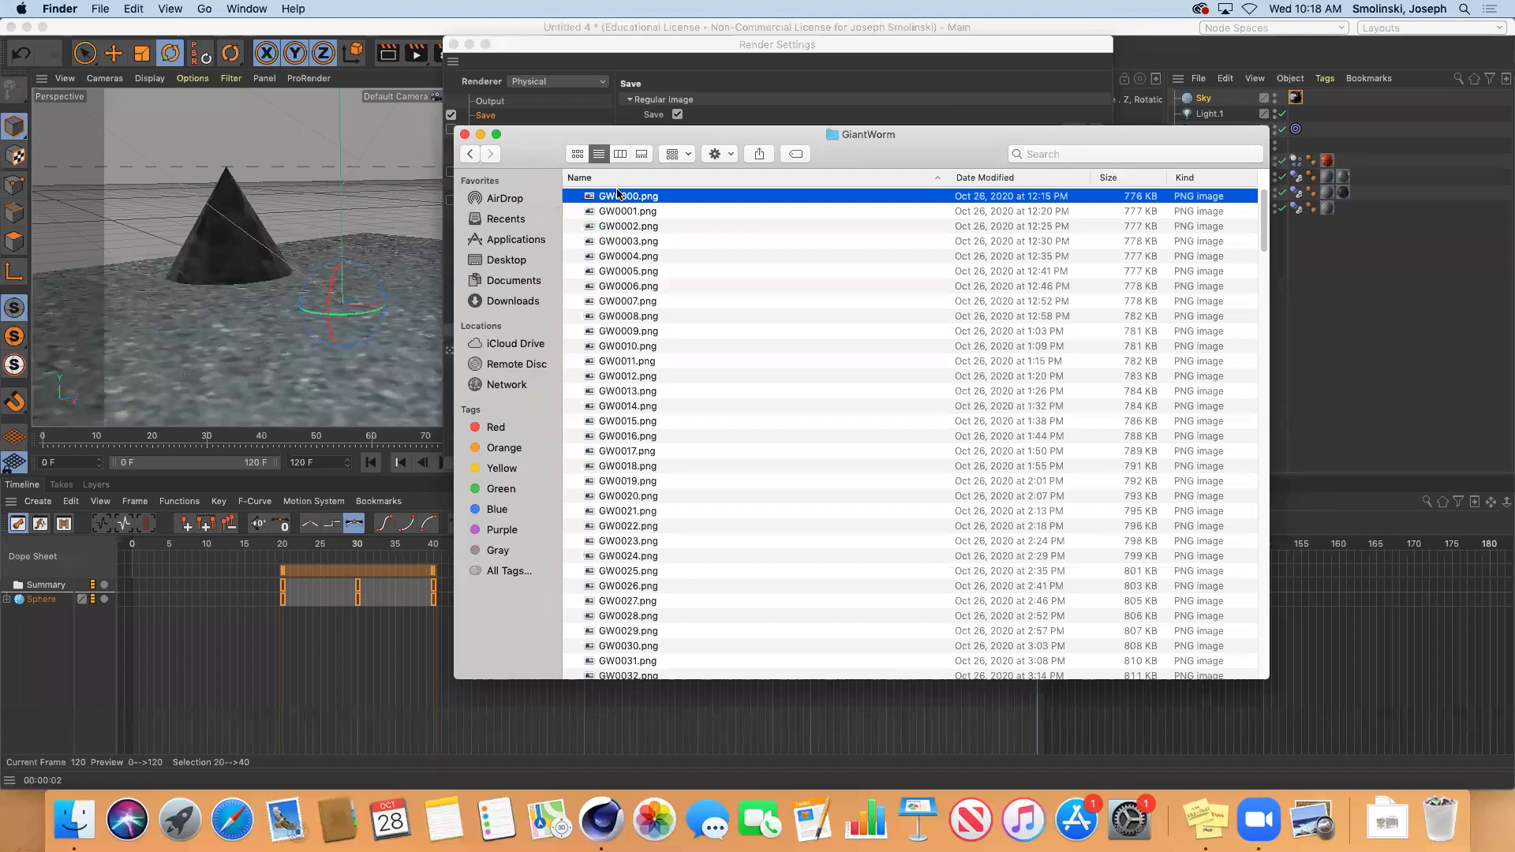
Quick Look GW0000.png, flip through frames to GW0033.png, then close the preview
{"action": "key", "text": "space"}
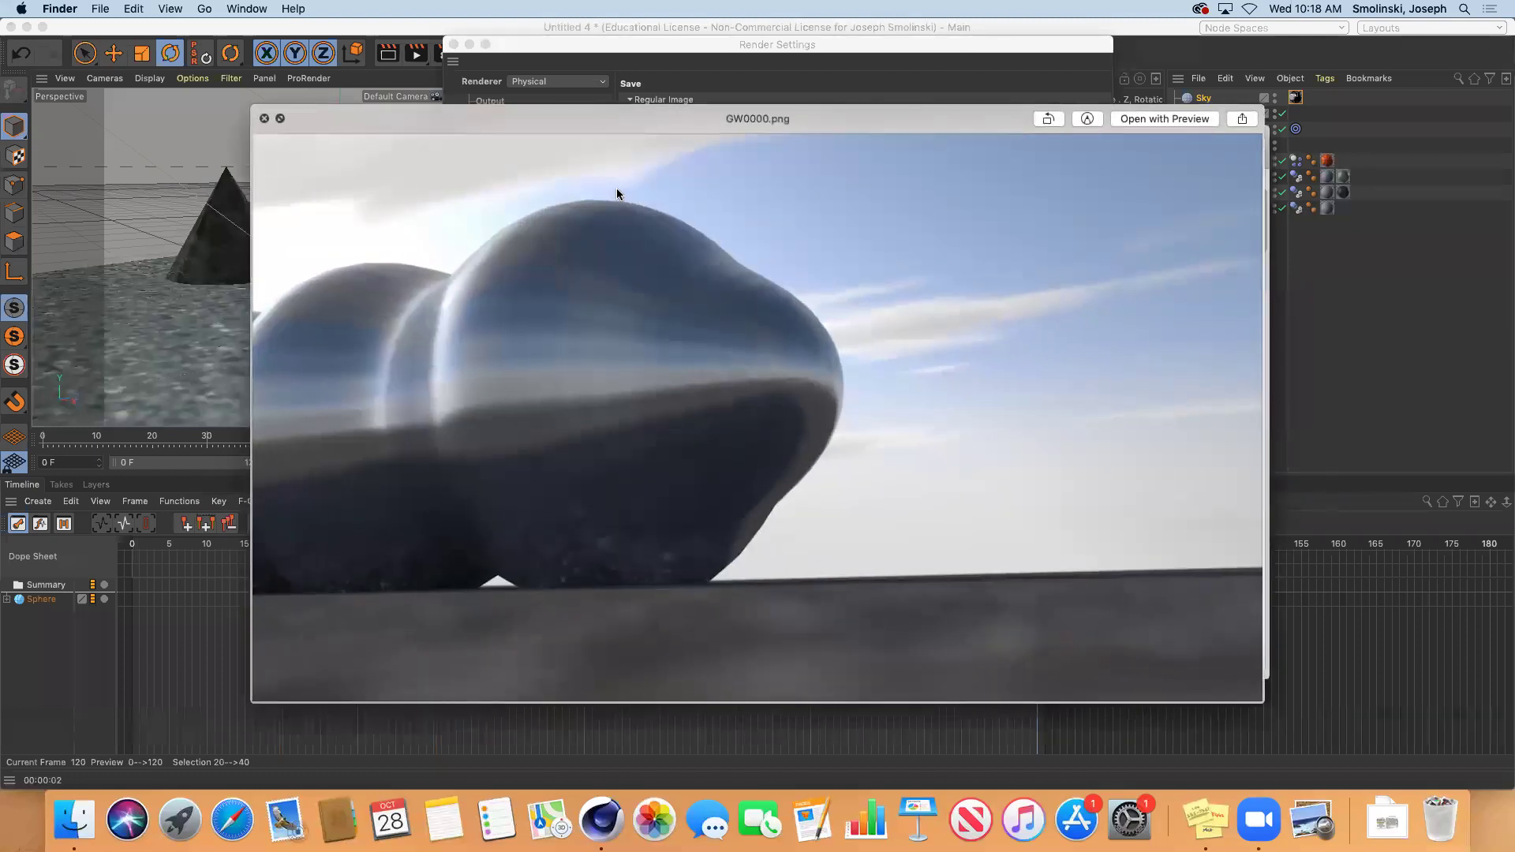
{"action": "key", "text": "Down"}
{"action": "key", "text": "Down"}
{"action": "key", "text": "Down"}
{"action": "key", "text": "Down"}
{"action": "key", "text": "Down"}
{"action": "key", "text": "Down"}
{"action": "key", "text": "Down"}
{"action": "key", "text": "Down"}
{"action": "key", "text": "Down"}
{"action": "key", "text": "Down"}
{"action": "key", "text": "Down"}
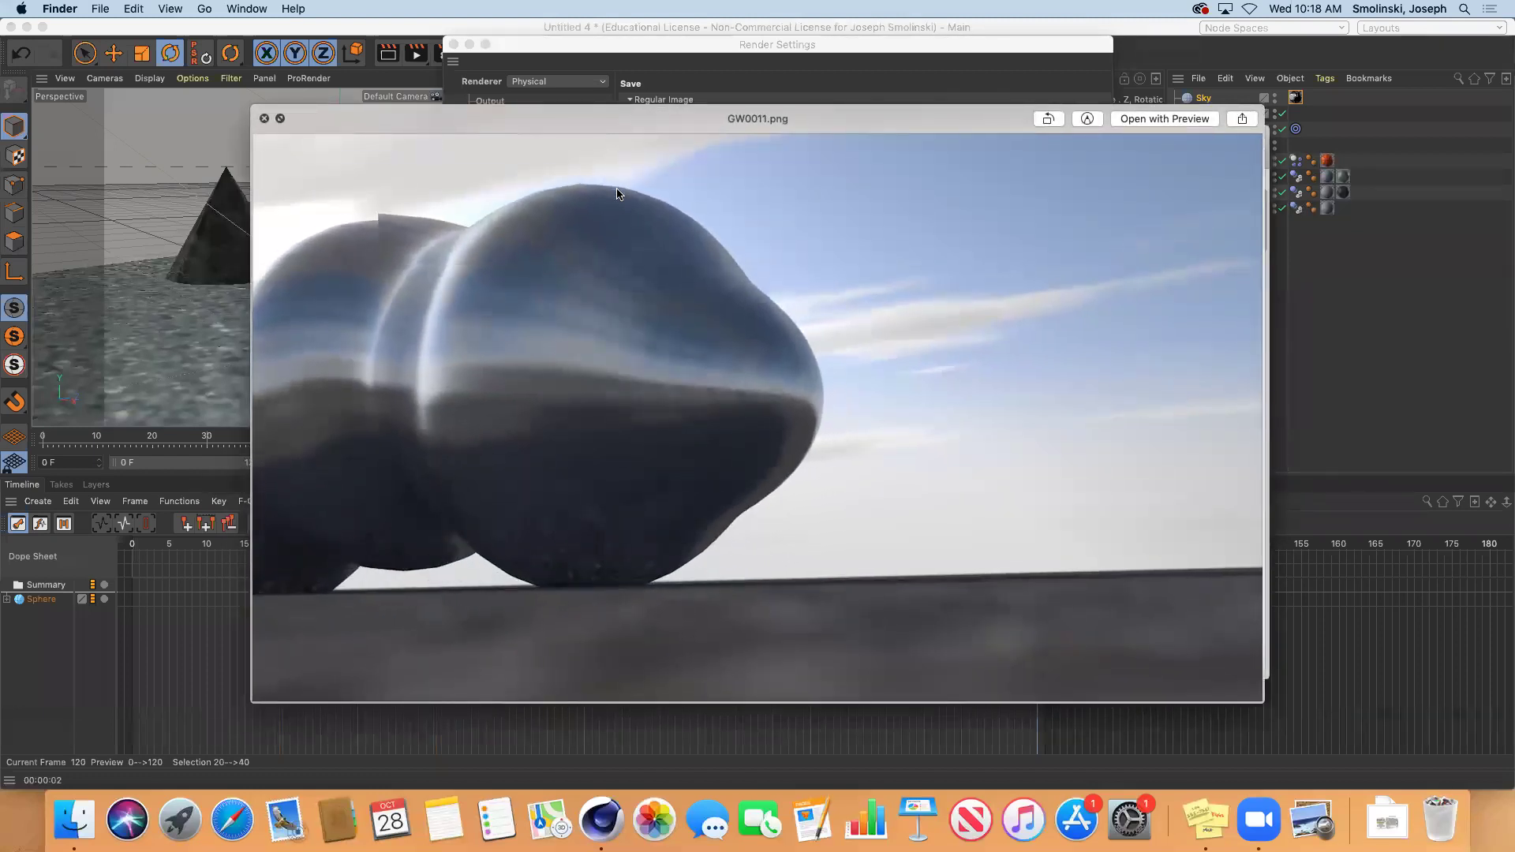
{"action": "key", "text": "Down"}
{"action": "key", "text": "Down"}
{"action": "key", "text": "Down"}
{"action": "key", "text": "Down"}
{"action": "key", "text": "Down"}
{"action": "key", "text": "Down"}
{"action": "key", "text": "Down"}
{"action": "key", "text": "Down"}
{"action": "key", "text": "Down"}
{"action": "key", "text": "Down"}
{"action": "key", "text": "Down"}
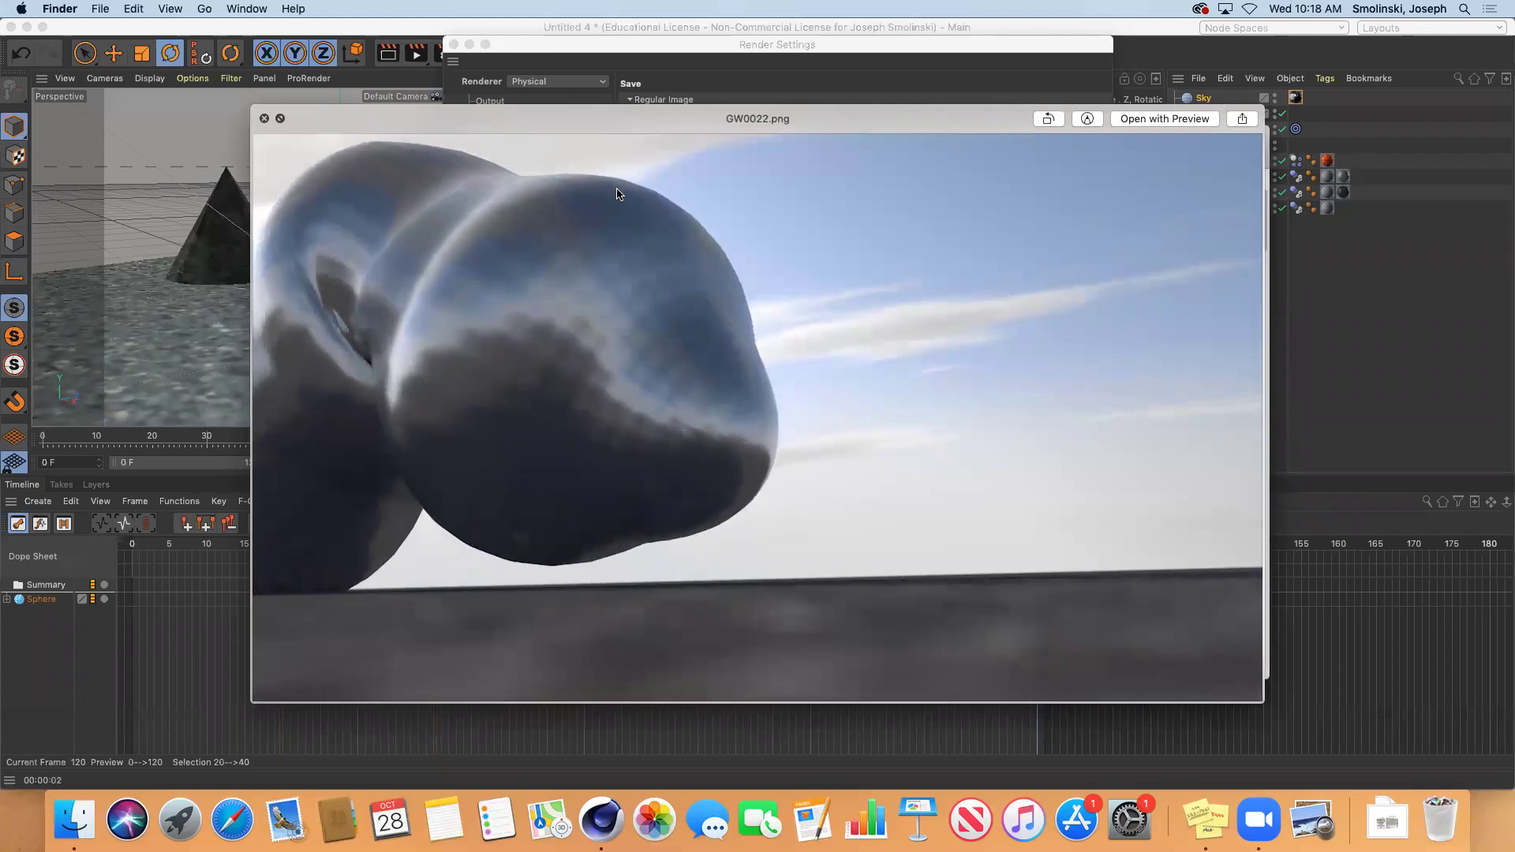
{"action": "key", "text": "Down"}
{"action": "key", "text": "Down"}
{"action": "key", "text": "Down"}
{"action": "key", "text": "Down"}
{"action": "key", "text": "Down"}
{"action": "key", "text": "Down"}
{"action": "key", "text": "Down"}
{"action": "key", "text": "Down"}
{"action": "key", "text": "Down"}
{"action": "key", "text": "Down"}
{"action": "key", "text": "Down"}
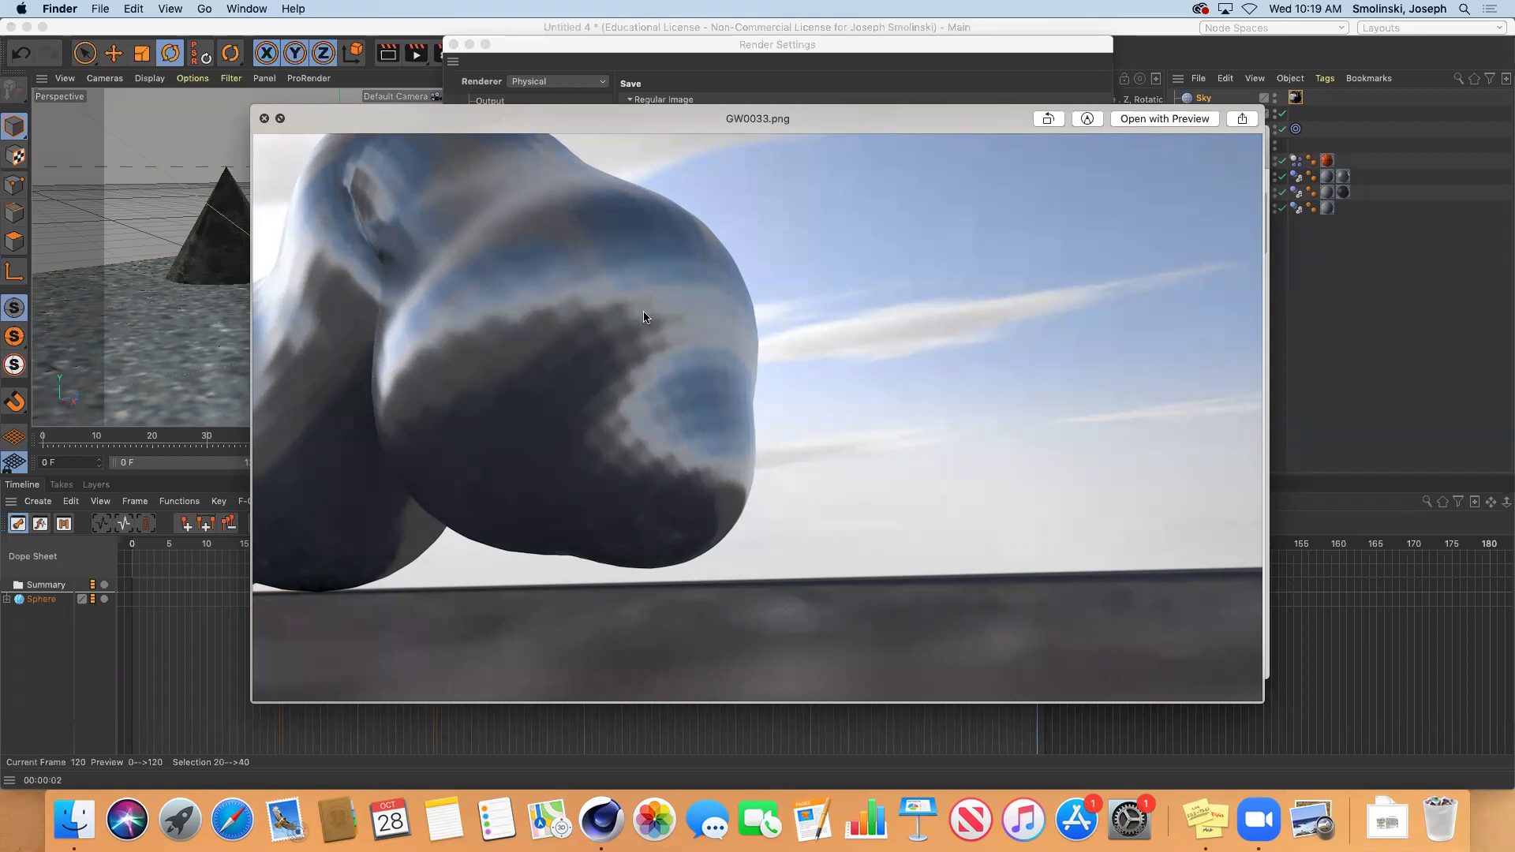
{"action": "left_click", "coordinate": [265, 119]}
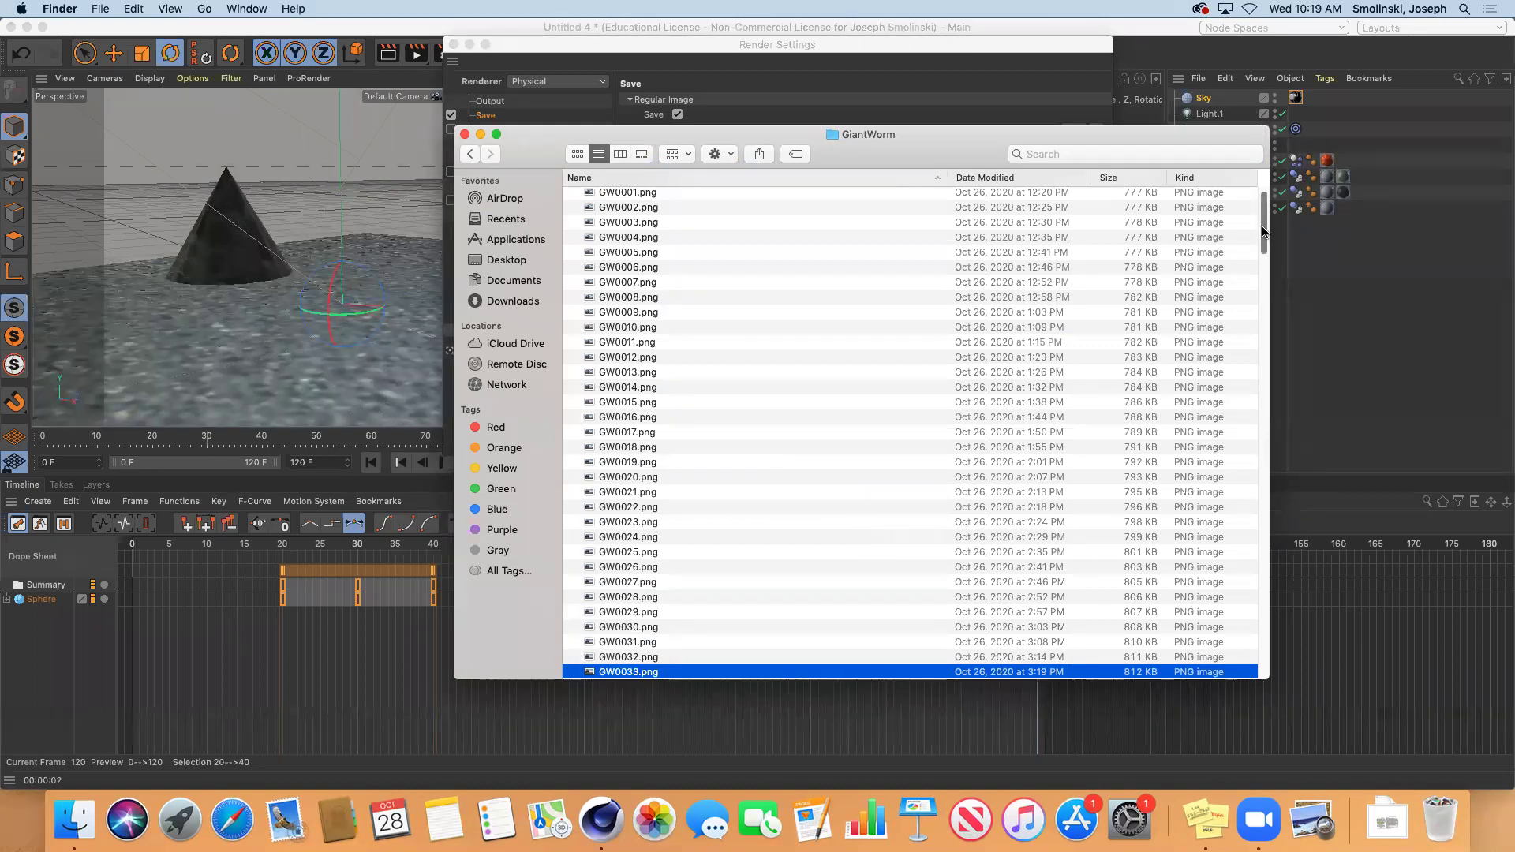
Scroll down to the last frame GW0275.png and close the GiantWorm window
{"action": "left_click_drag", "start_coordinate": [1263, 231], "coordinate": [1265, 663]}
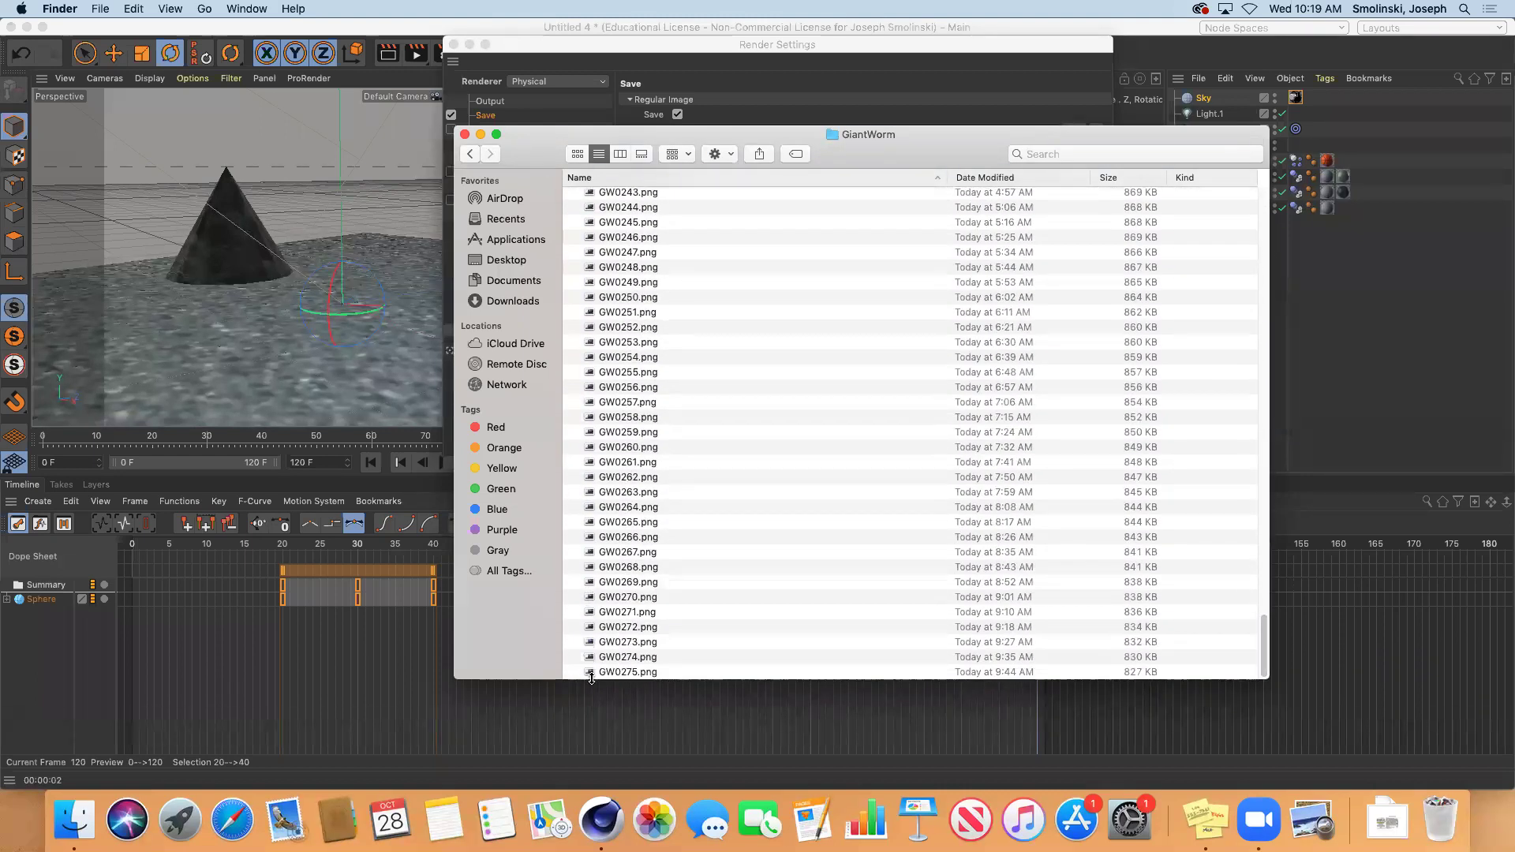
{"action": "left_click", "coordinate": [625, 673]}
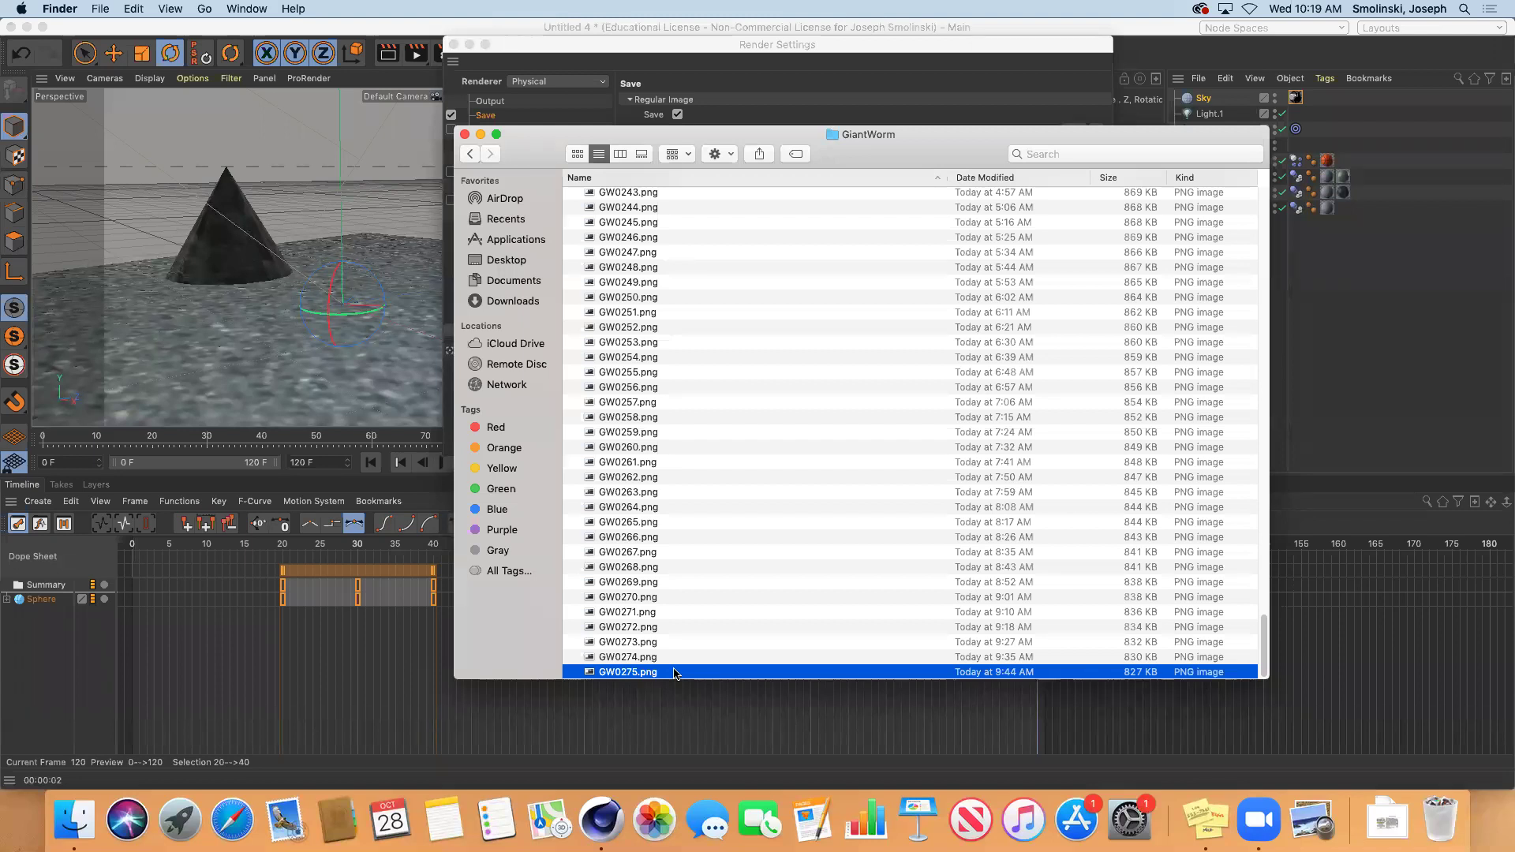
{"action": "left_click", "coordinate": [464, 134]}
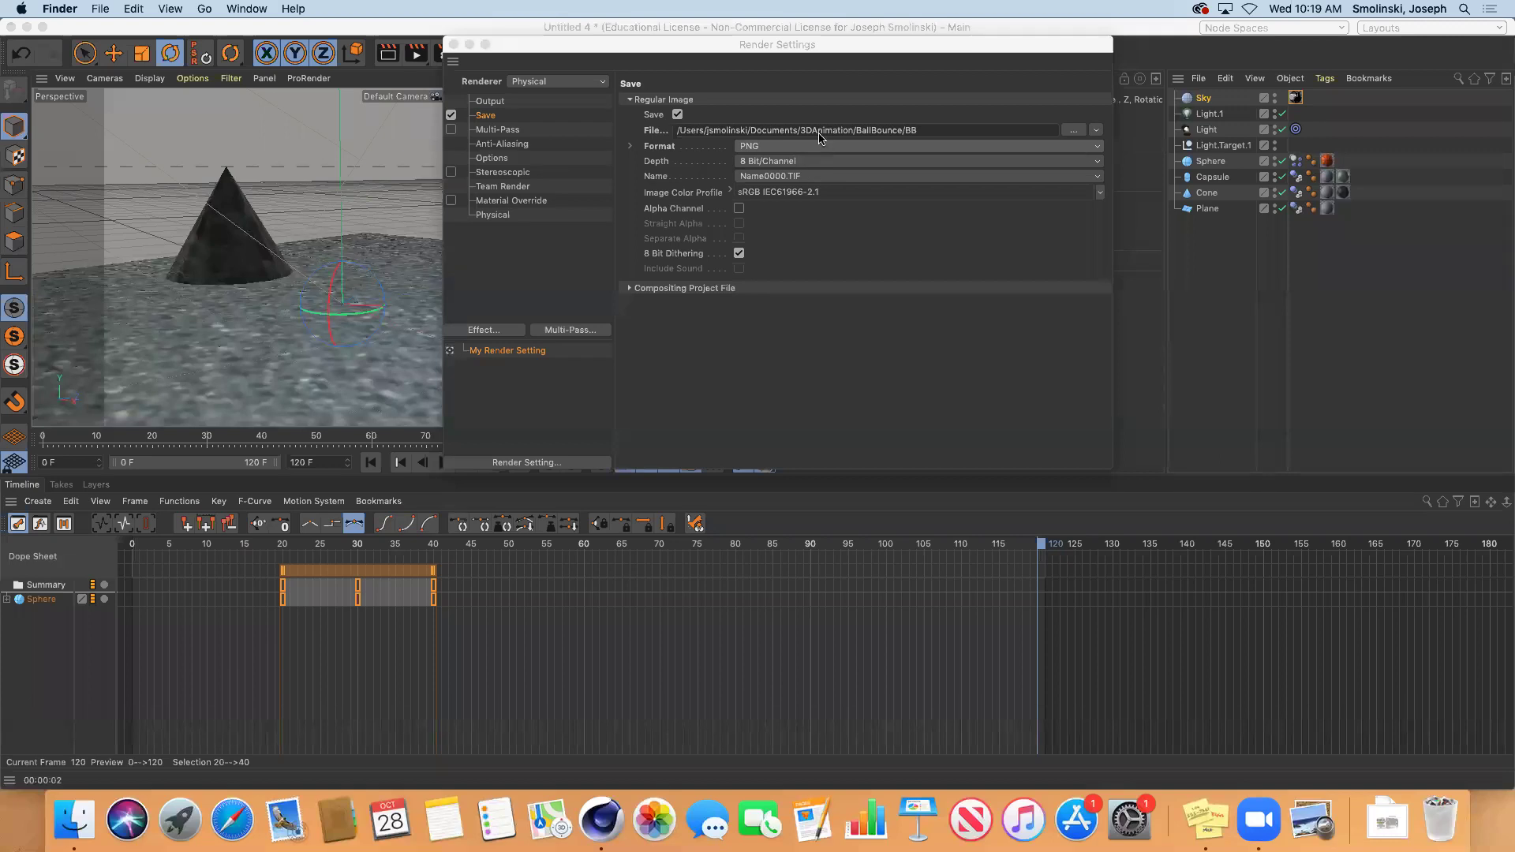
With PNG output confirmed, set the Output frame range to All Frames
{"action": "left_click", "coordinate": [776, 148]}
{"action": "left_click", "coordinate": [776, 149]}
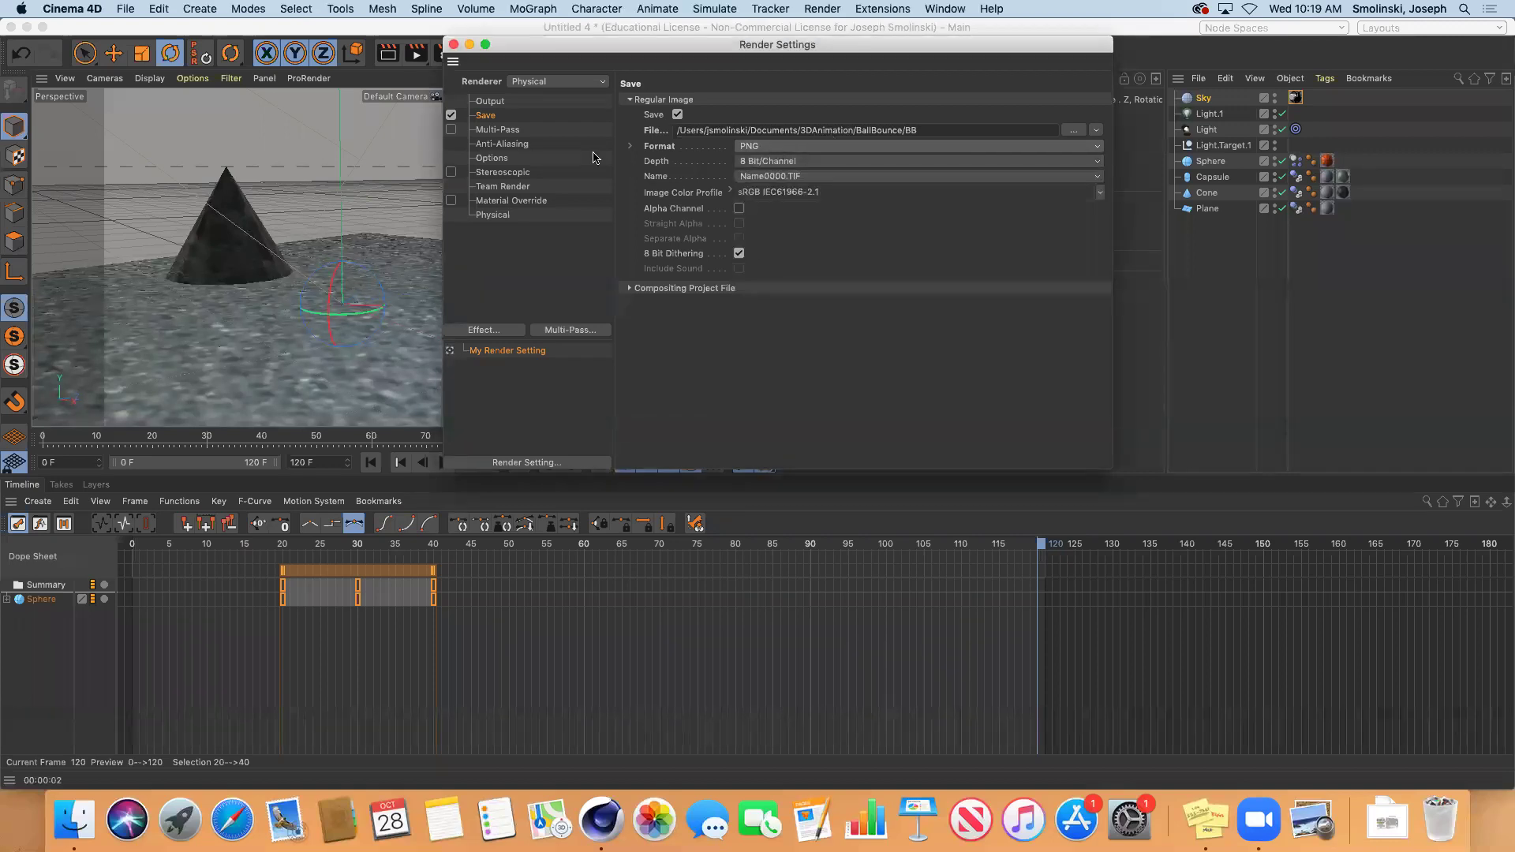
{"action": "left_click", "coordinate": [501, 102]}
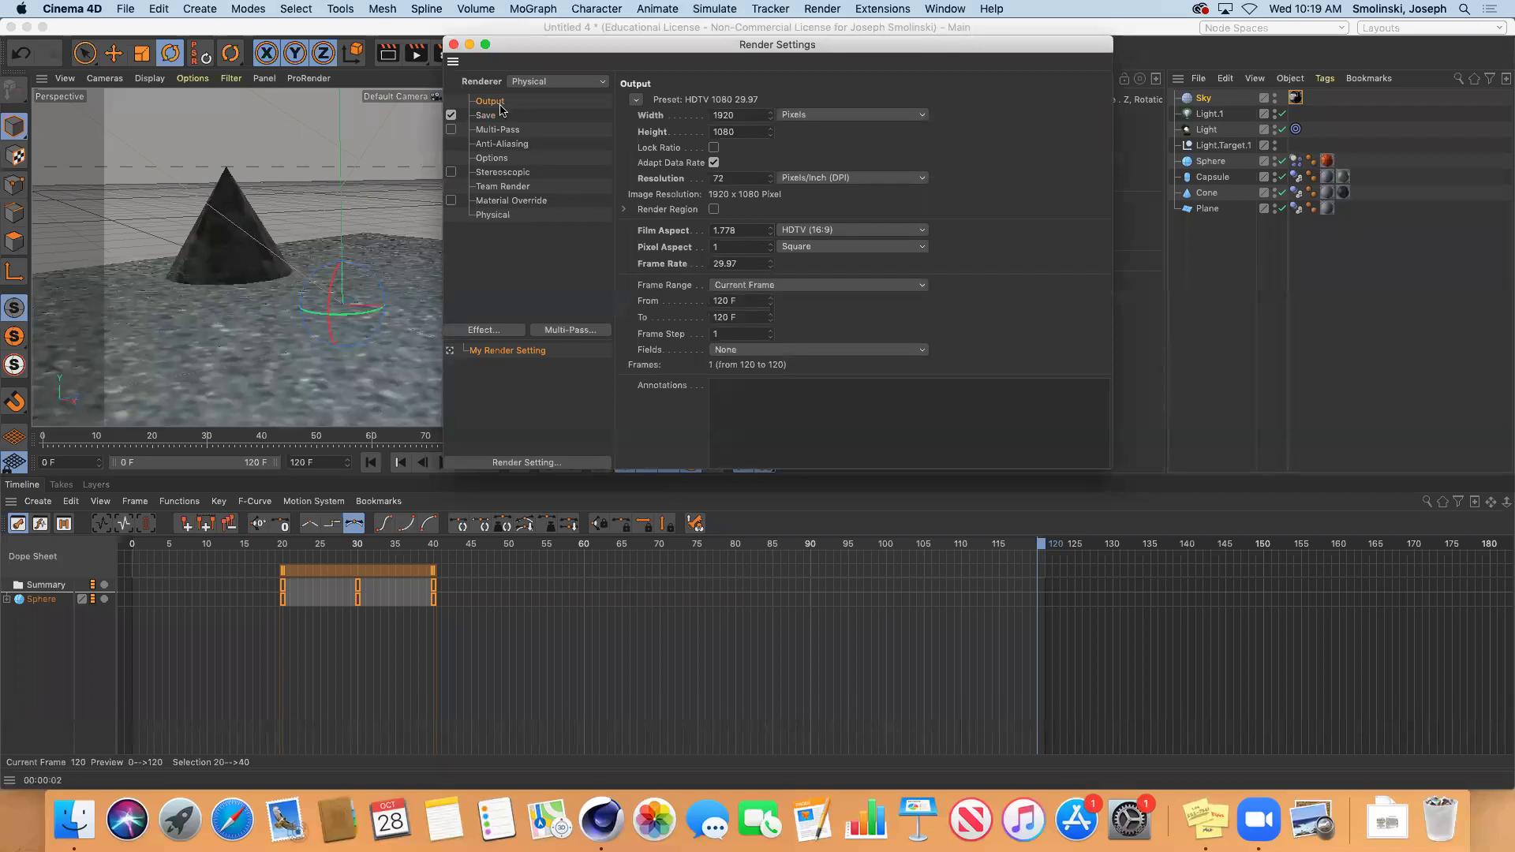
{"action": "left_click", "coordinate": [771, 286]}
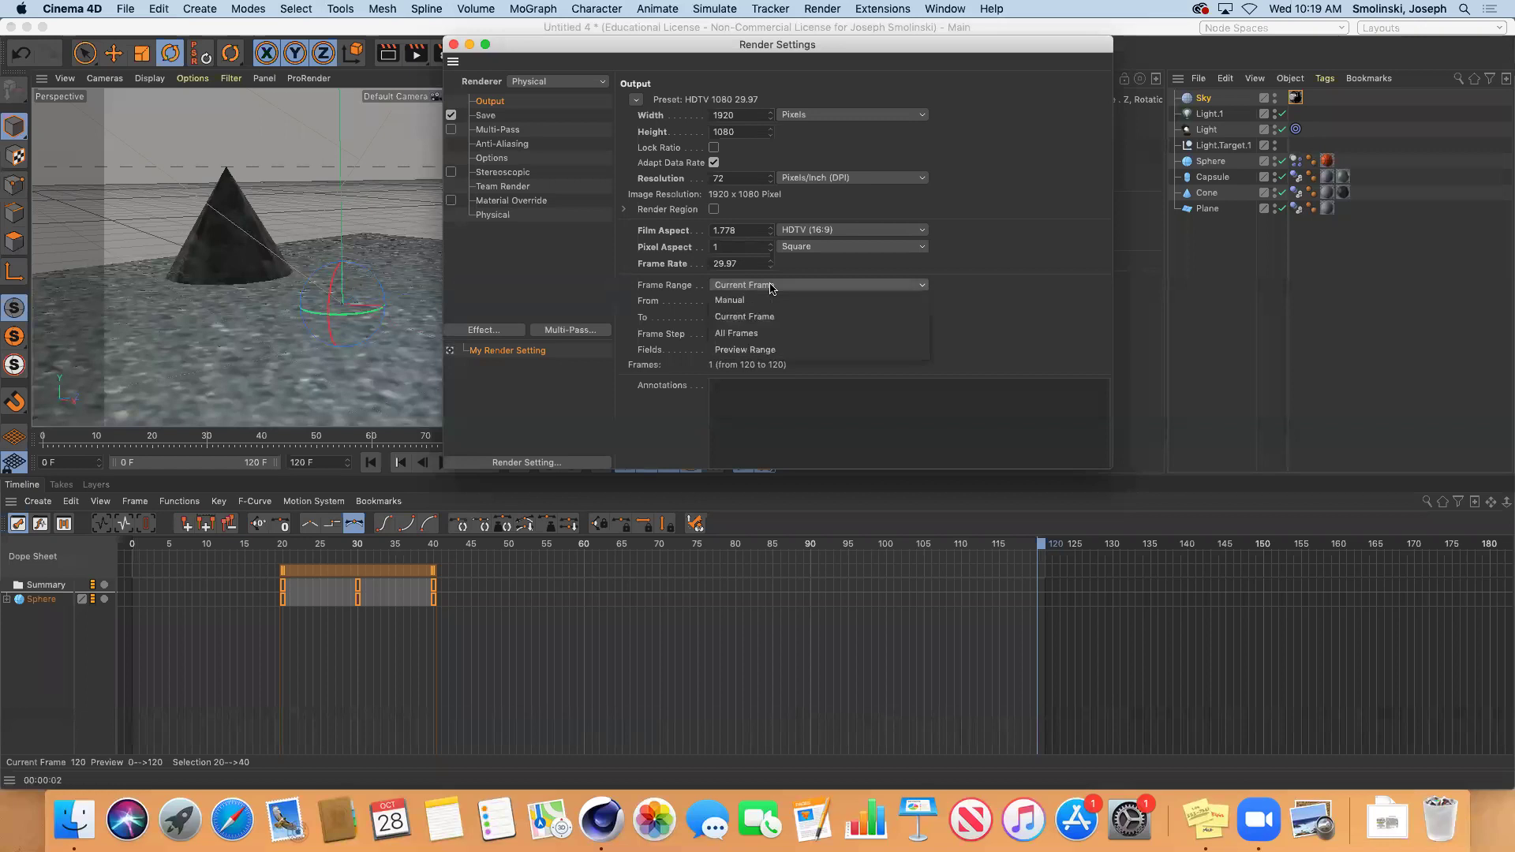
{"action": "left_click", "coordinate": [741, 332]}
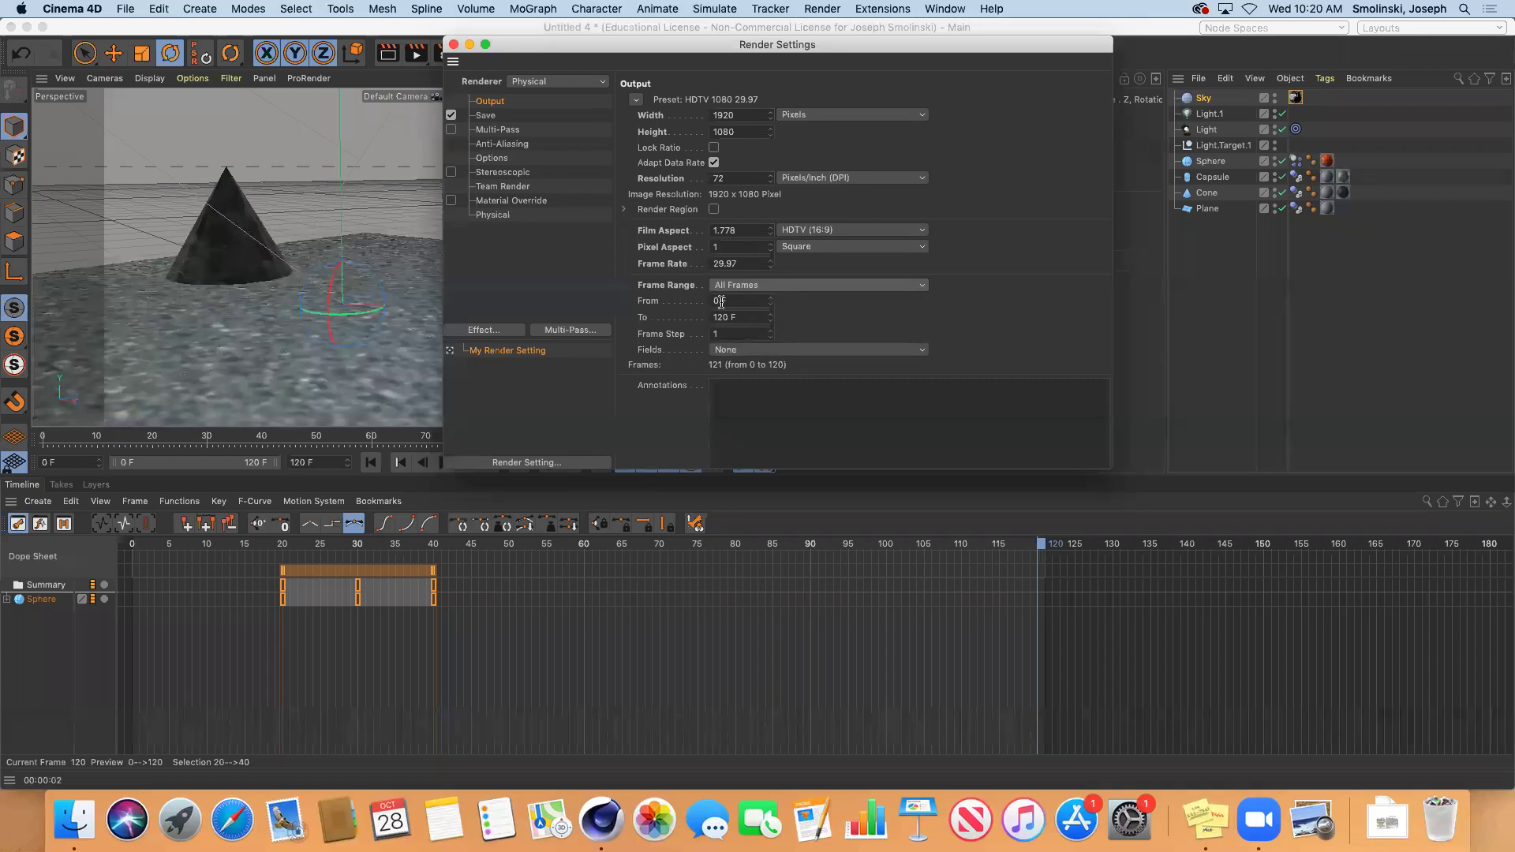
Try a start frame of 75, revert to All Frames (0–120), and close Render Settings
{"action": "left_click_drag", "start_coordinate": [720, 300], "coordinate": [703, 300]}
{"action": "type", "text": "7"}
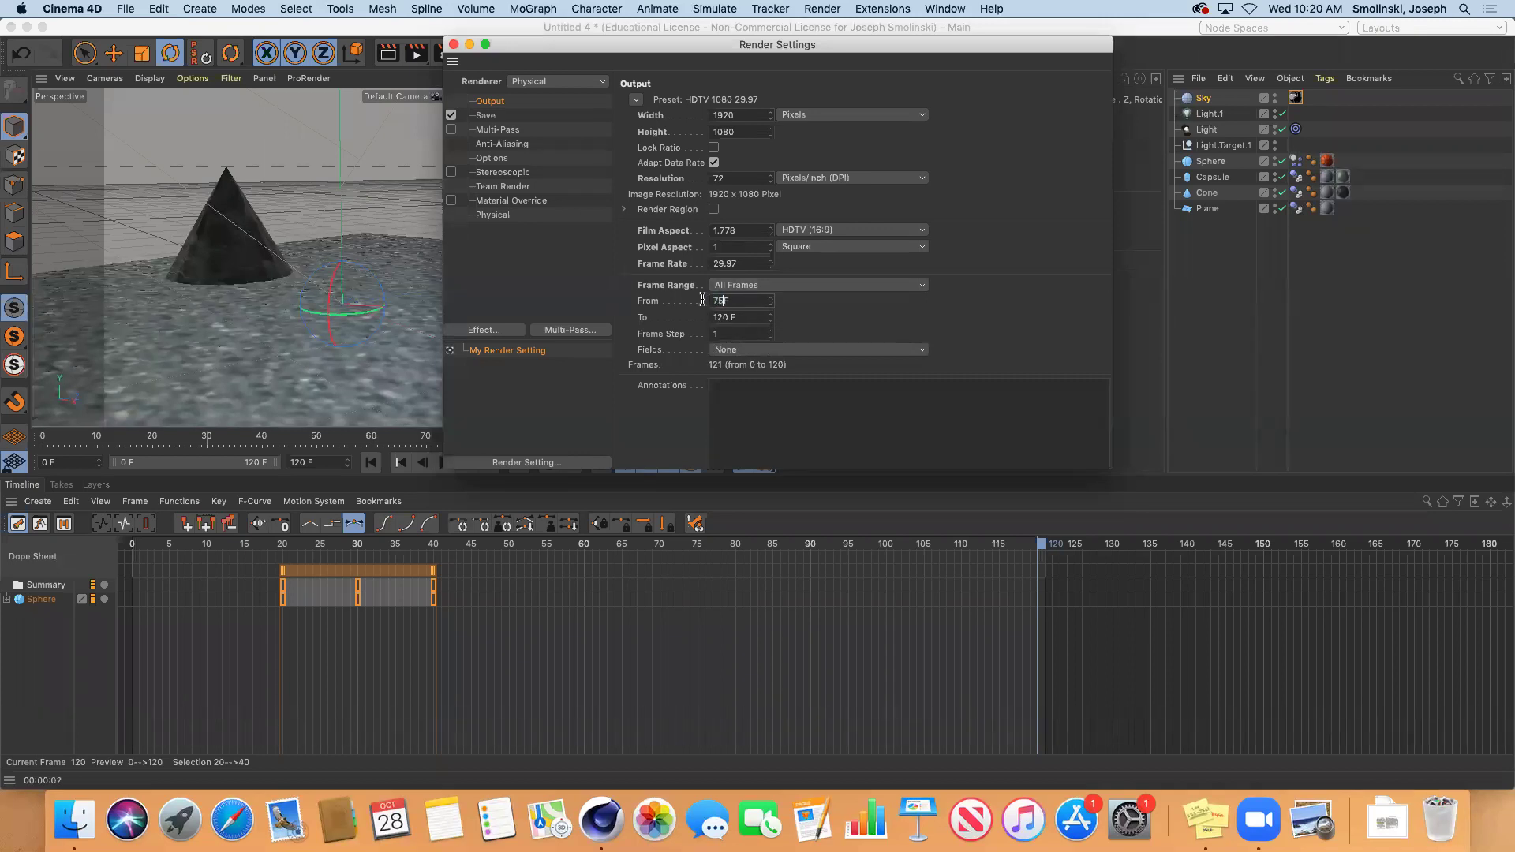
{"action": "type", "text": "5"}
{"action": "key", "text": "Tab"}
{"action": "left_click", "coordinate": [748, 285]}
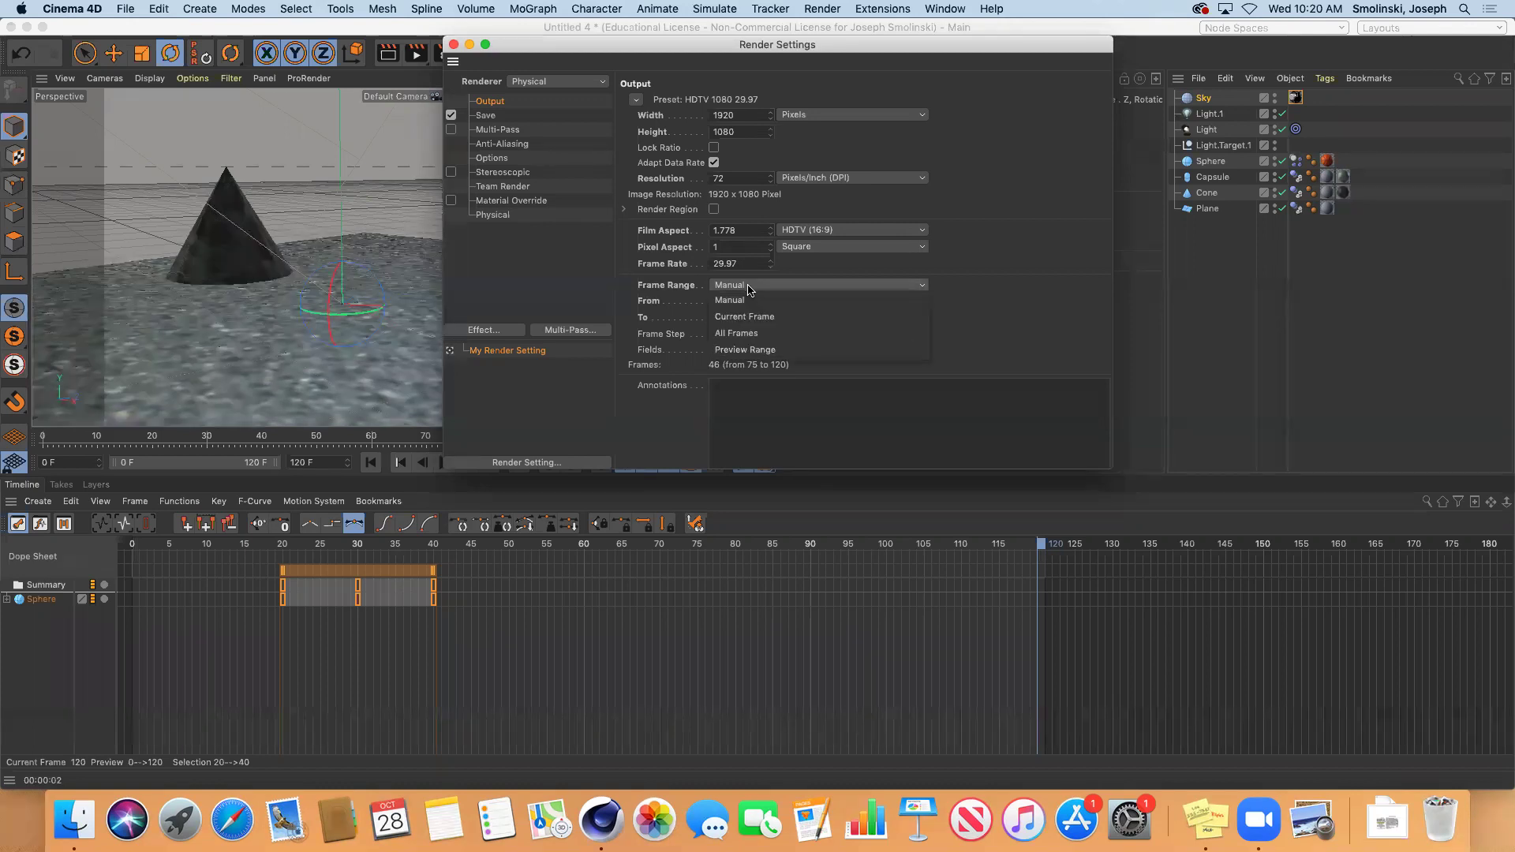
{"action": "left_click", "coordinate": [734, 324]}
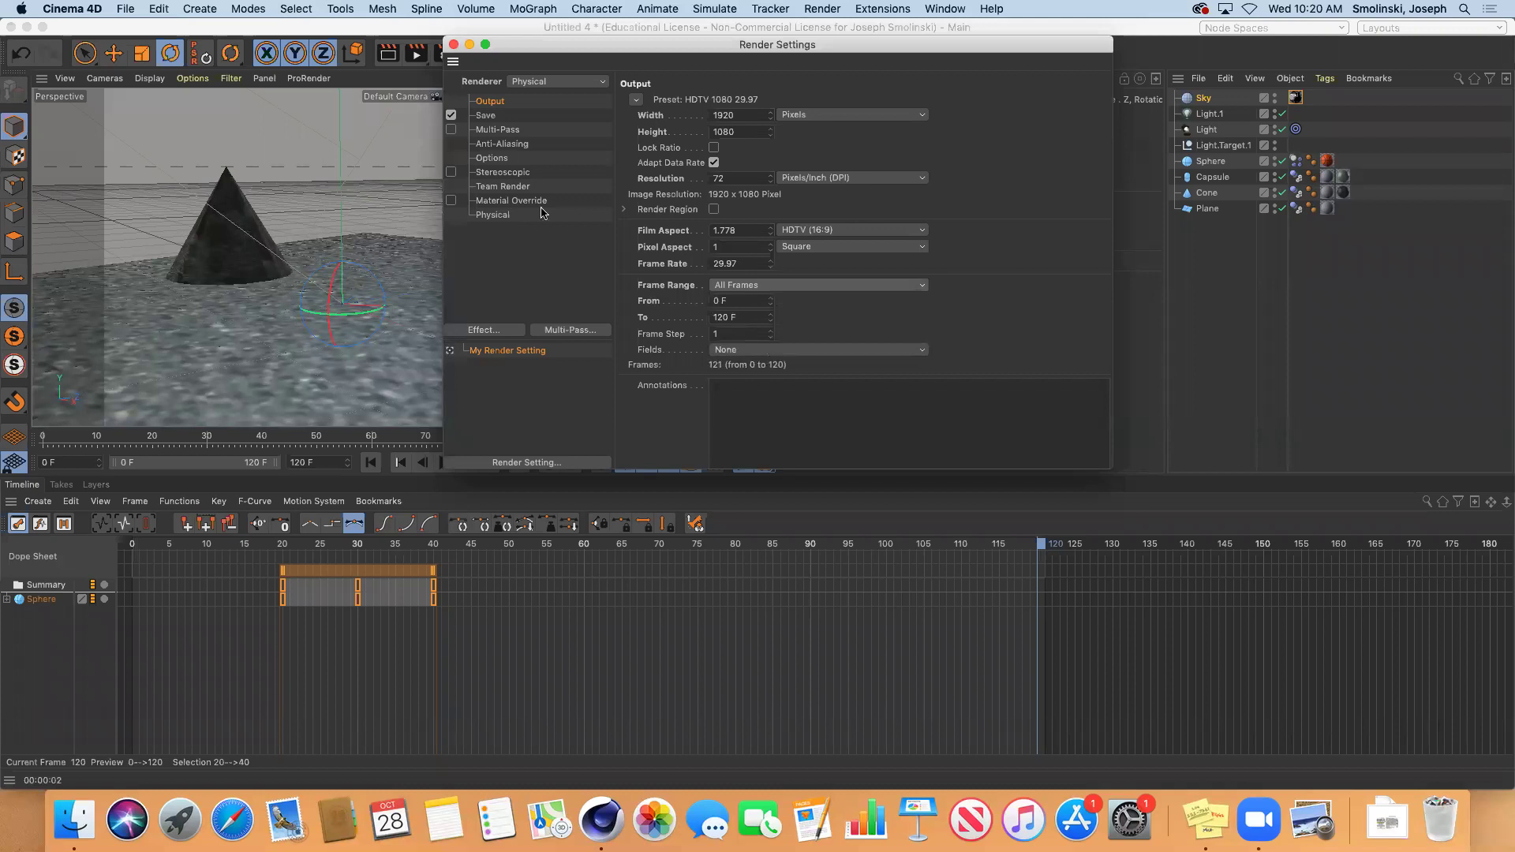
{"action": "left_click", "coordinate": [454, 45]}
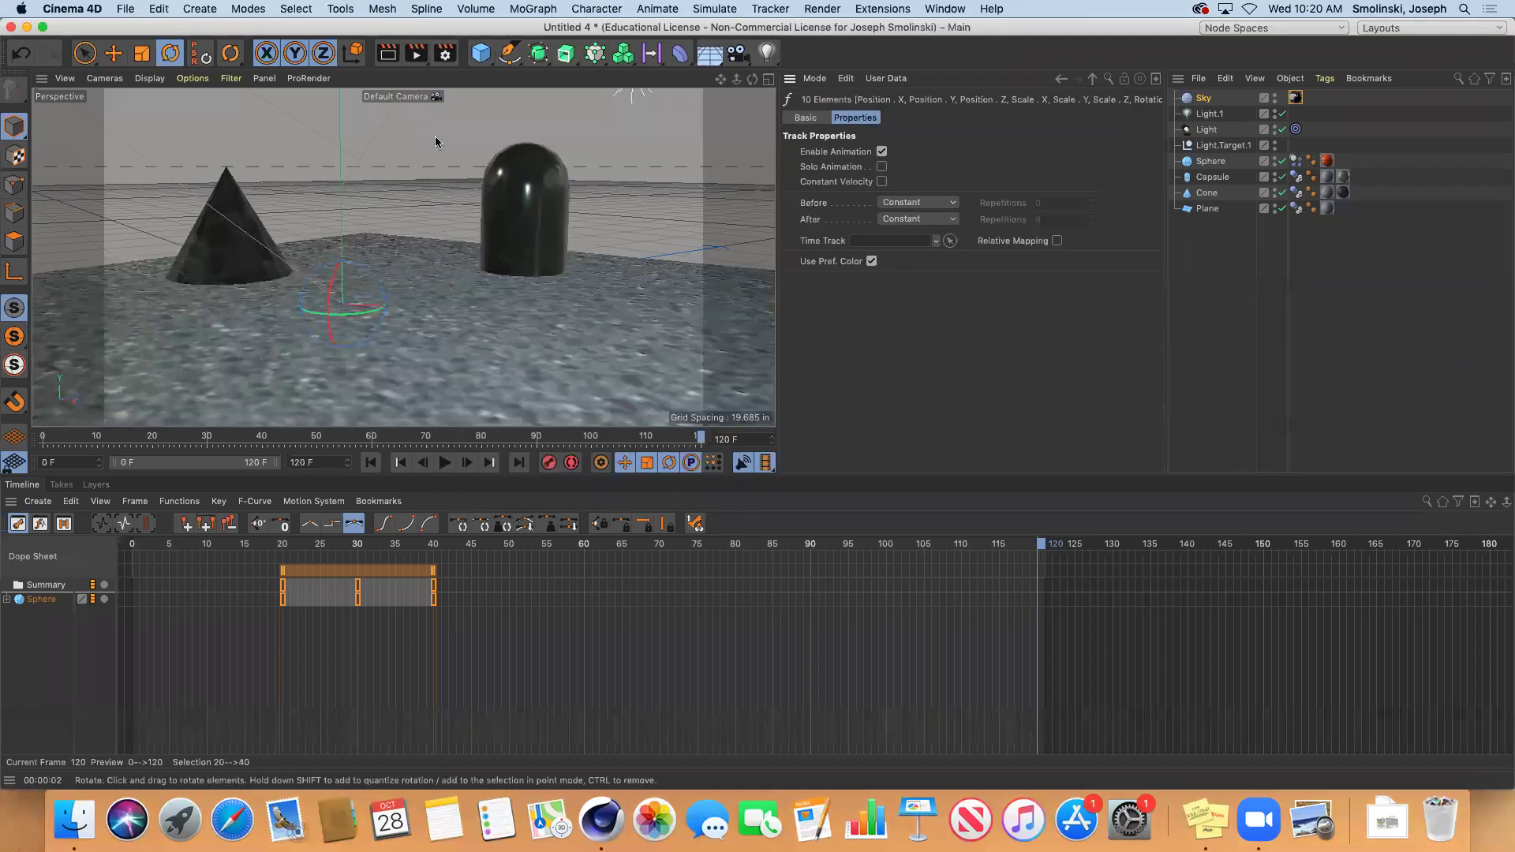
Render the animation to the Picture Viewer, moving its window left and zooming the preview out
{"action": "left_click", "coordinate": [418, 56]}
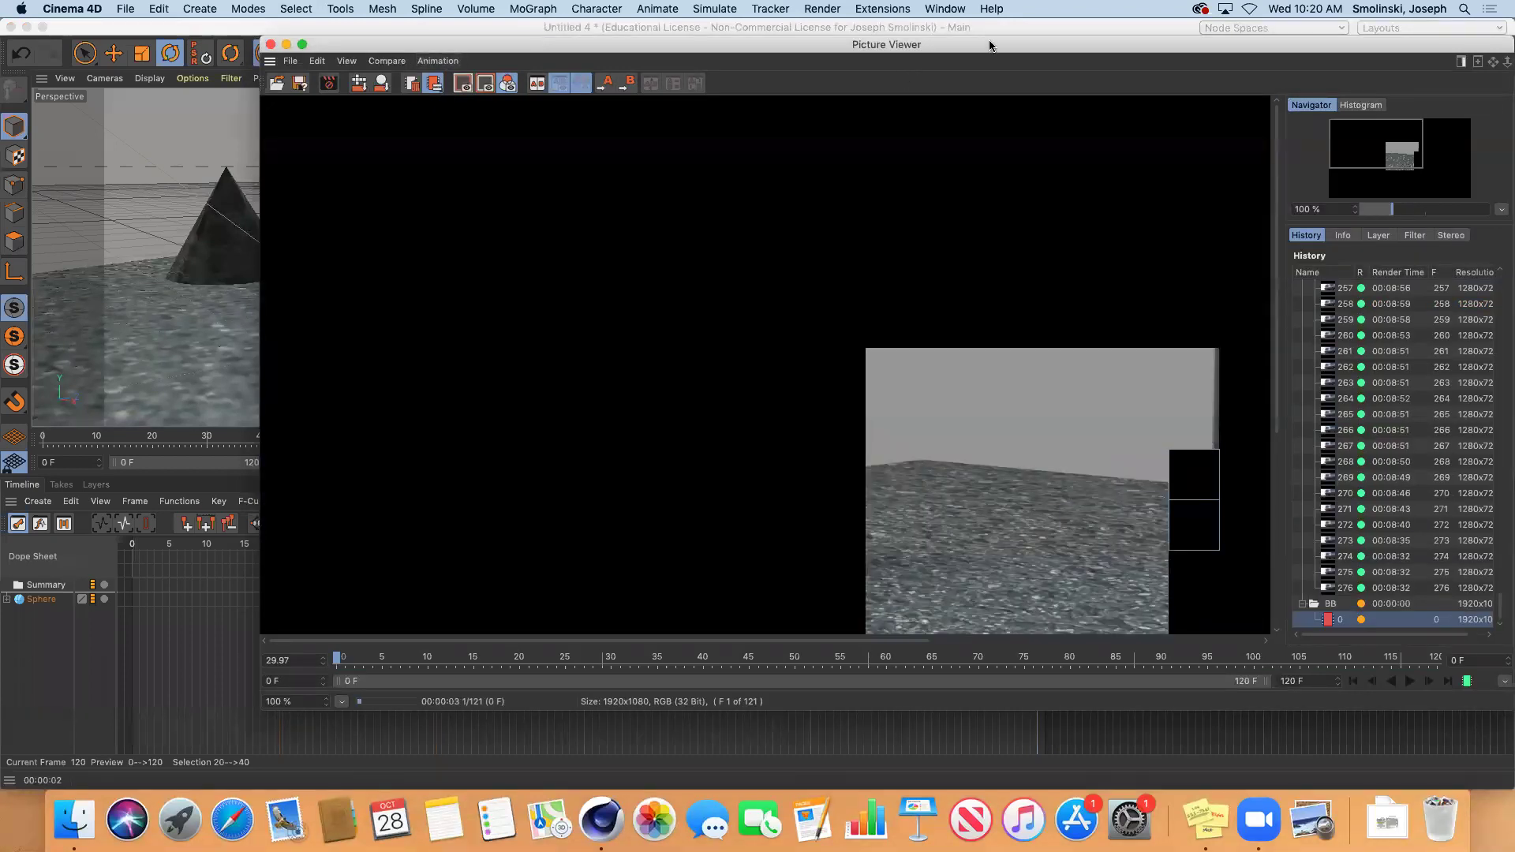
{"action": "left_click_drag", "start_coordinate": [990, 45], "coordinate": [765, 28]}
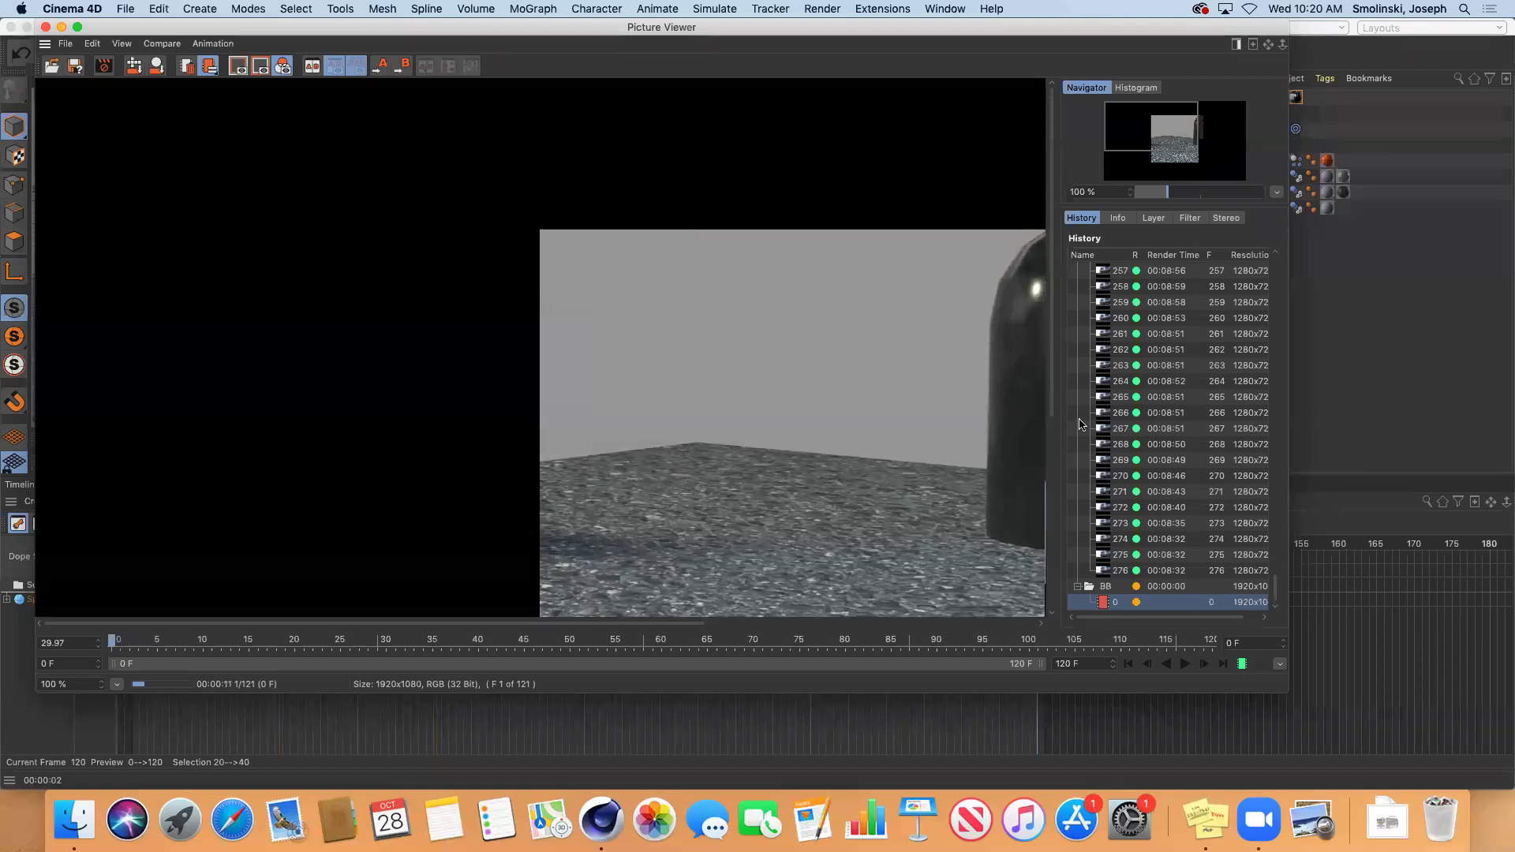
{"action": "left_click_drag", "start_coordinate": [1282, 45], "coordinate": [1227, 46]}
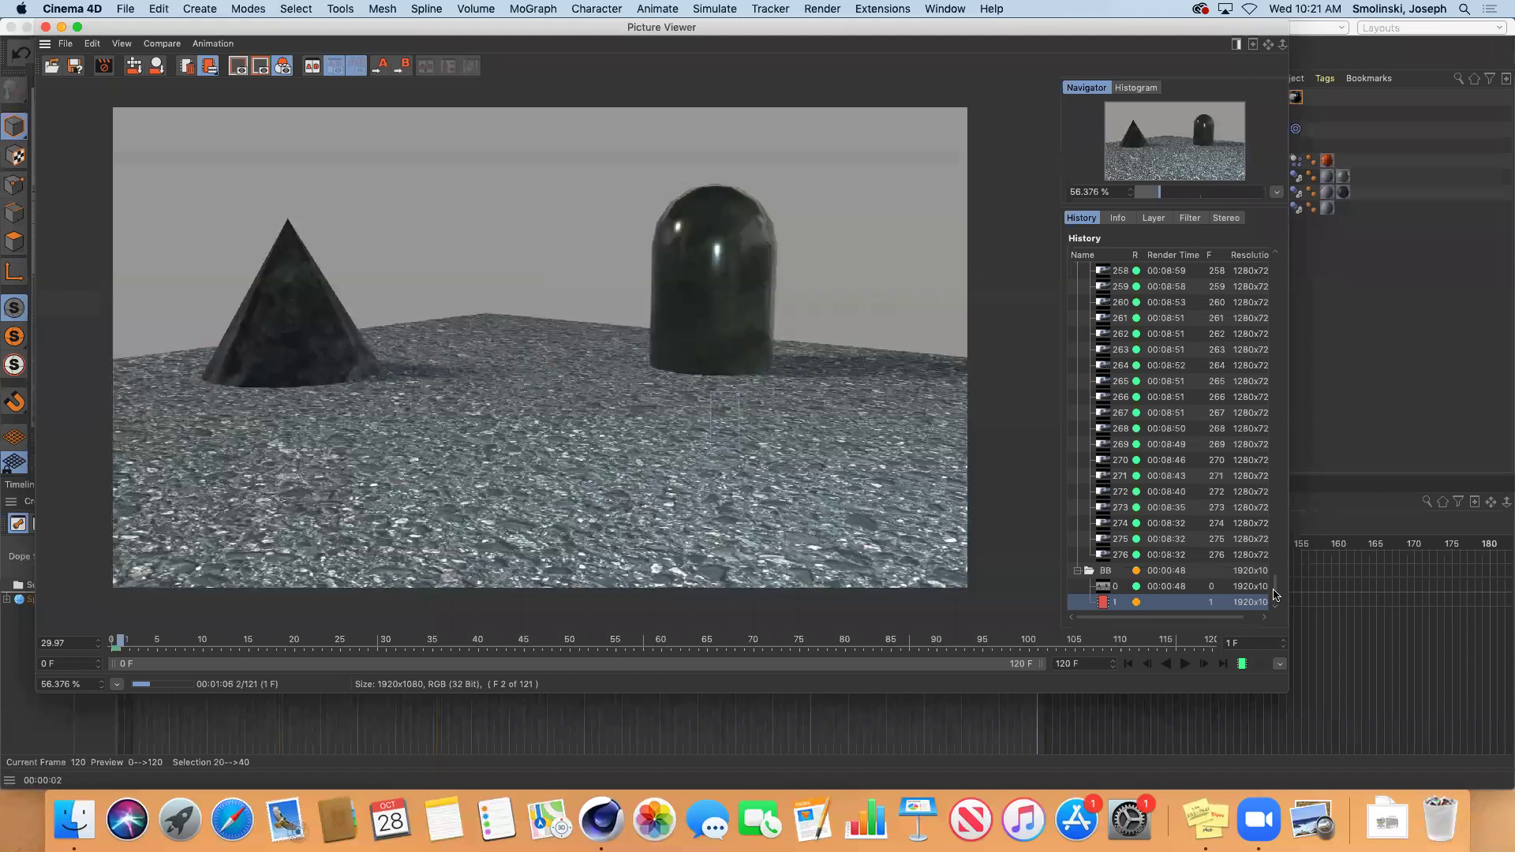
{"action": "left_click_drag", "start_coordinate": [1280, 596], "coordinate": [1276, 535]}
{"action": "left_click", "coordinate": [1272, 269]}
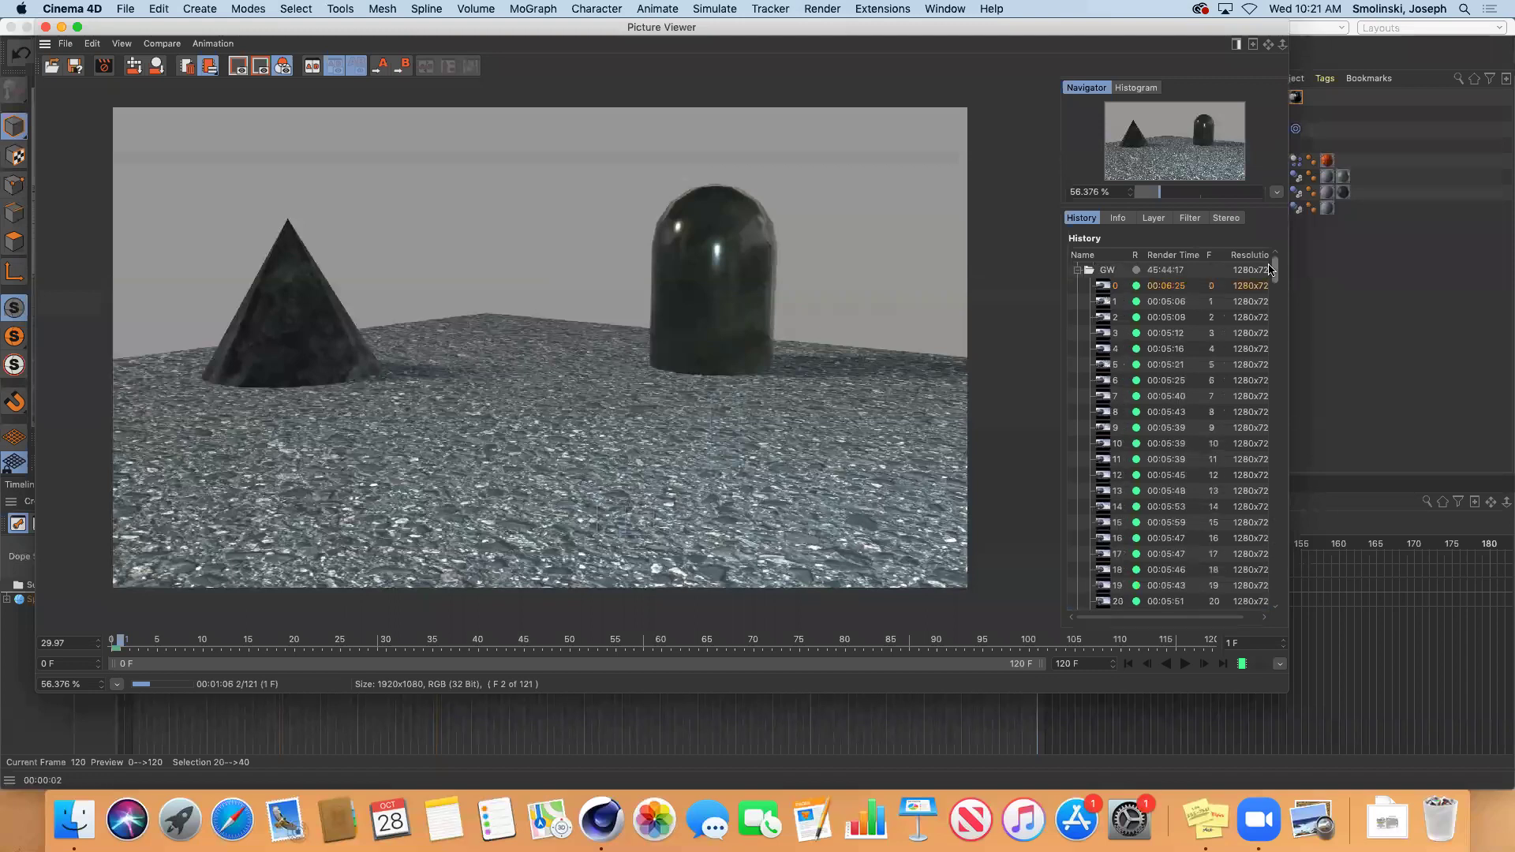
{"action": "left_click", "coordinate": [1166, 288]}
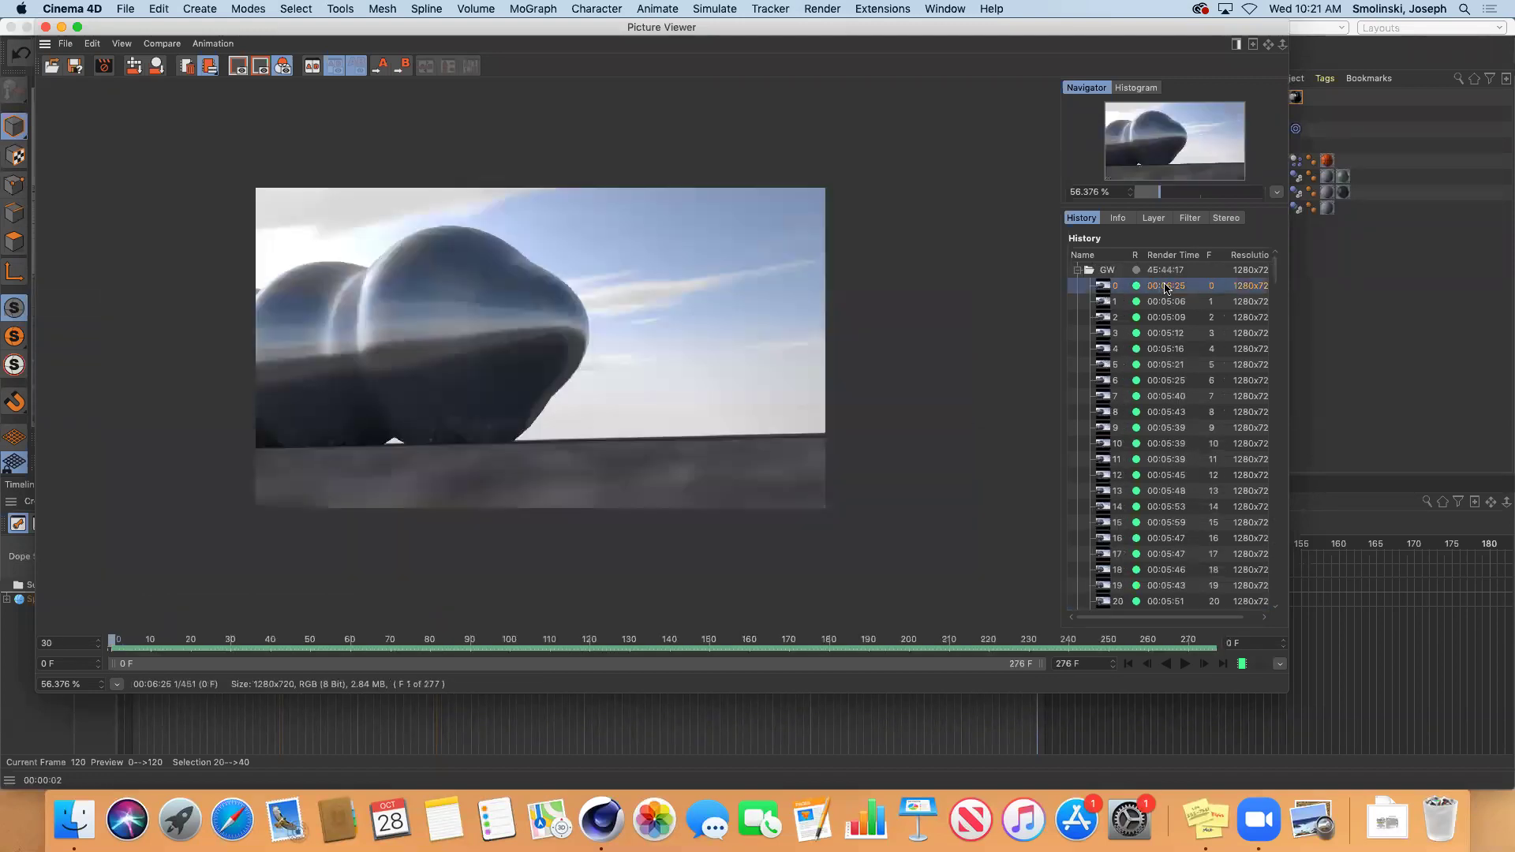
{"action": "left_click", "coordinate": [1185, 664]}
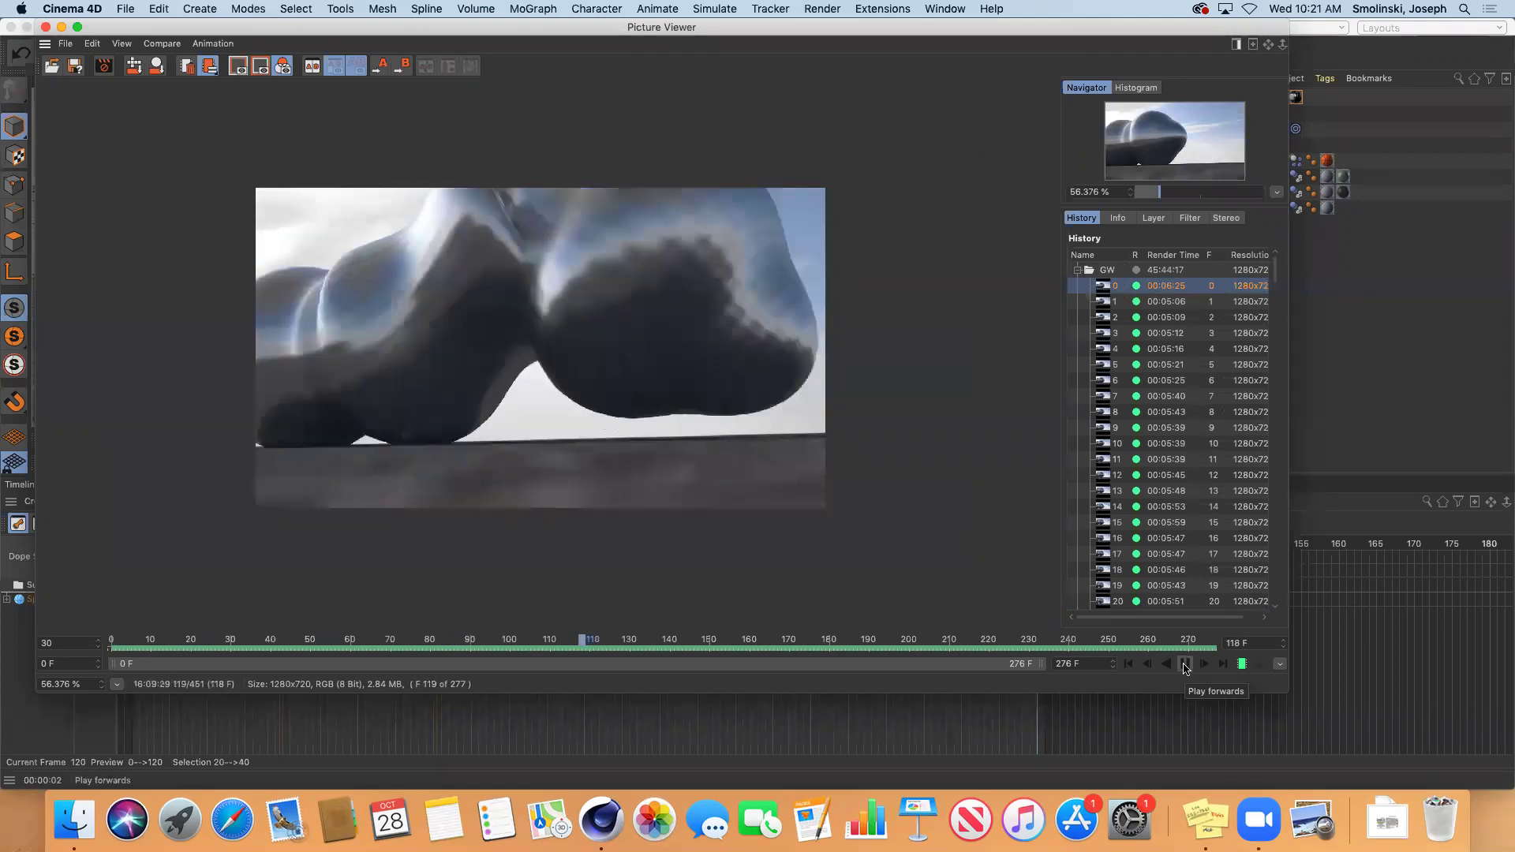
{"action": "left_click", "coordinate": [1185, 665]}
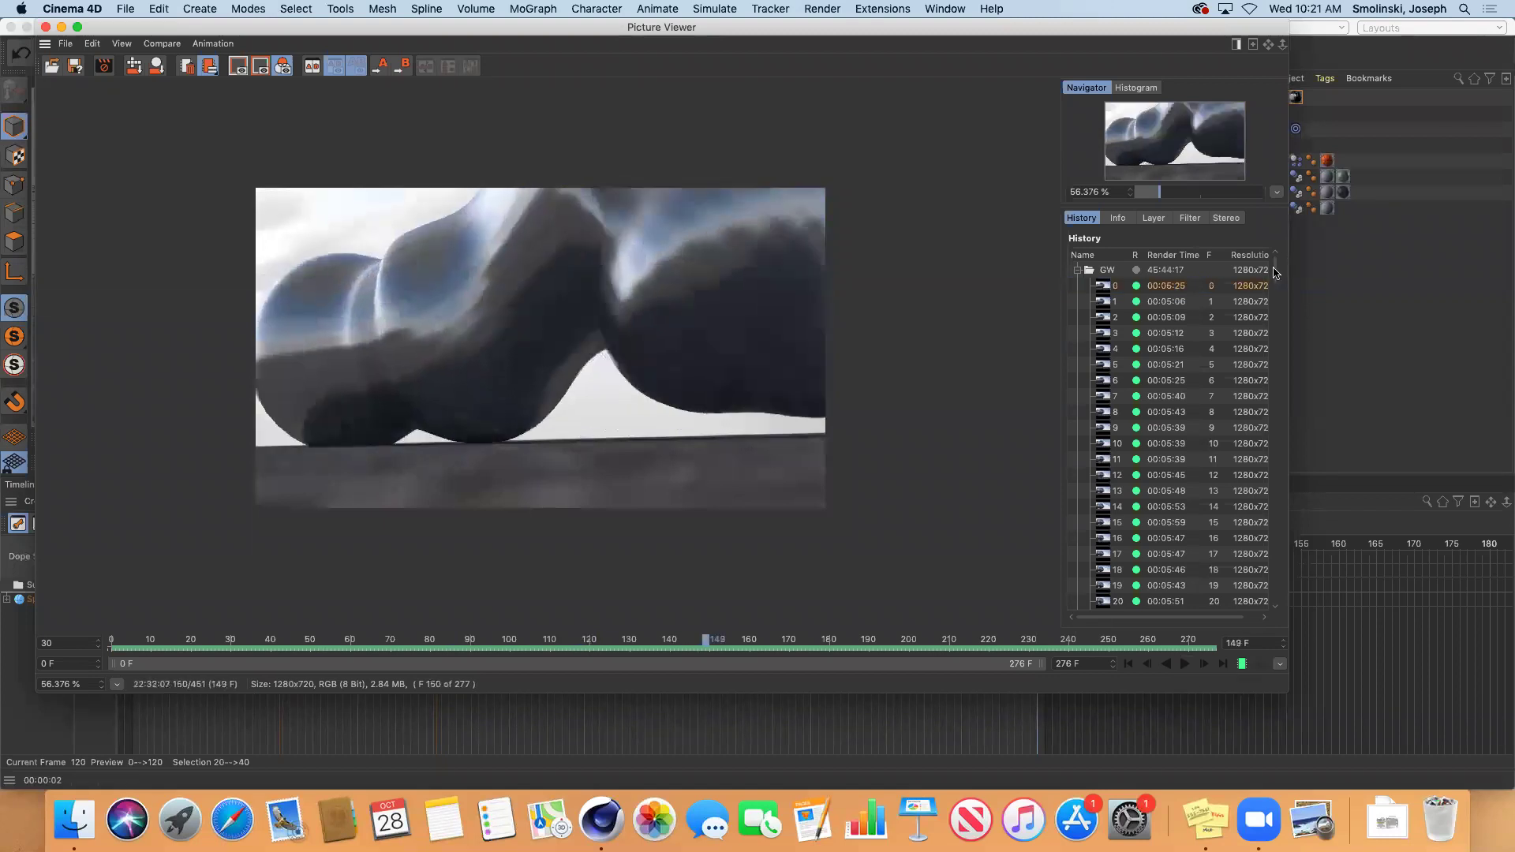
{"action": "left_click_drag", "start_coordinate": [1277, 294], "coordinate": [1279, 614]}
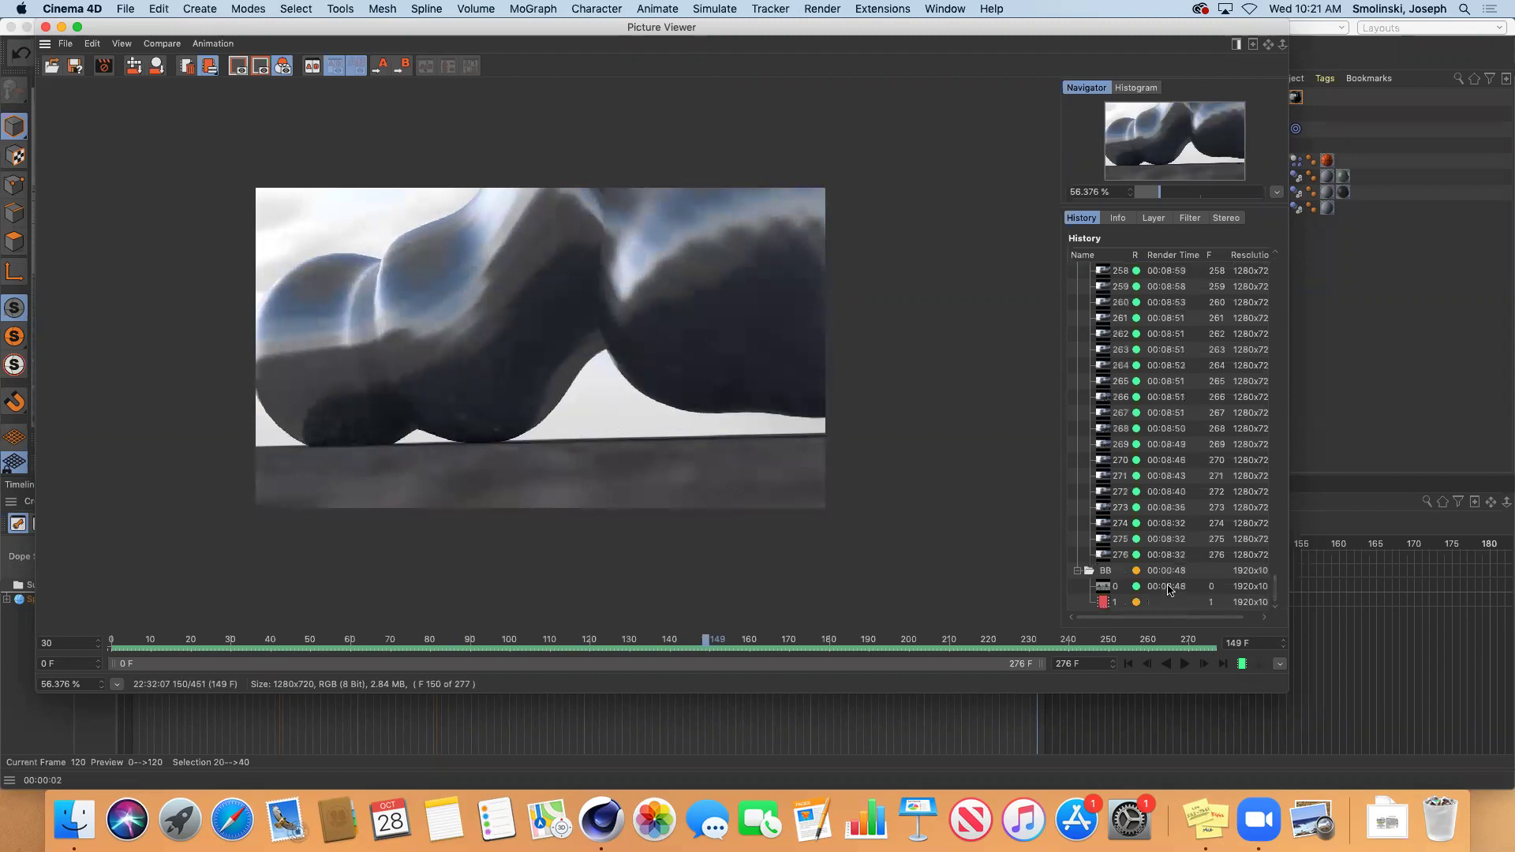
{"action": "left_click", "coordinate": [1169, 588]}
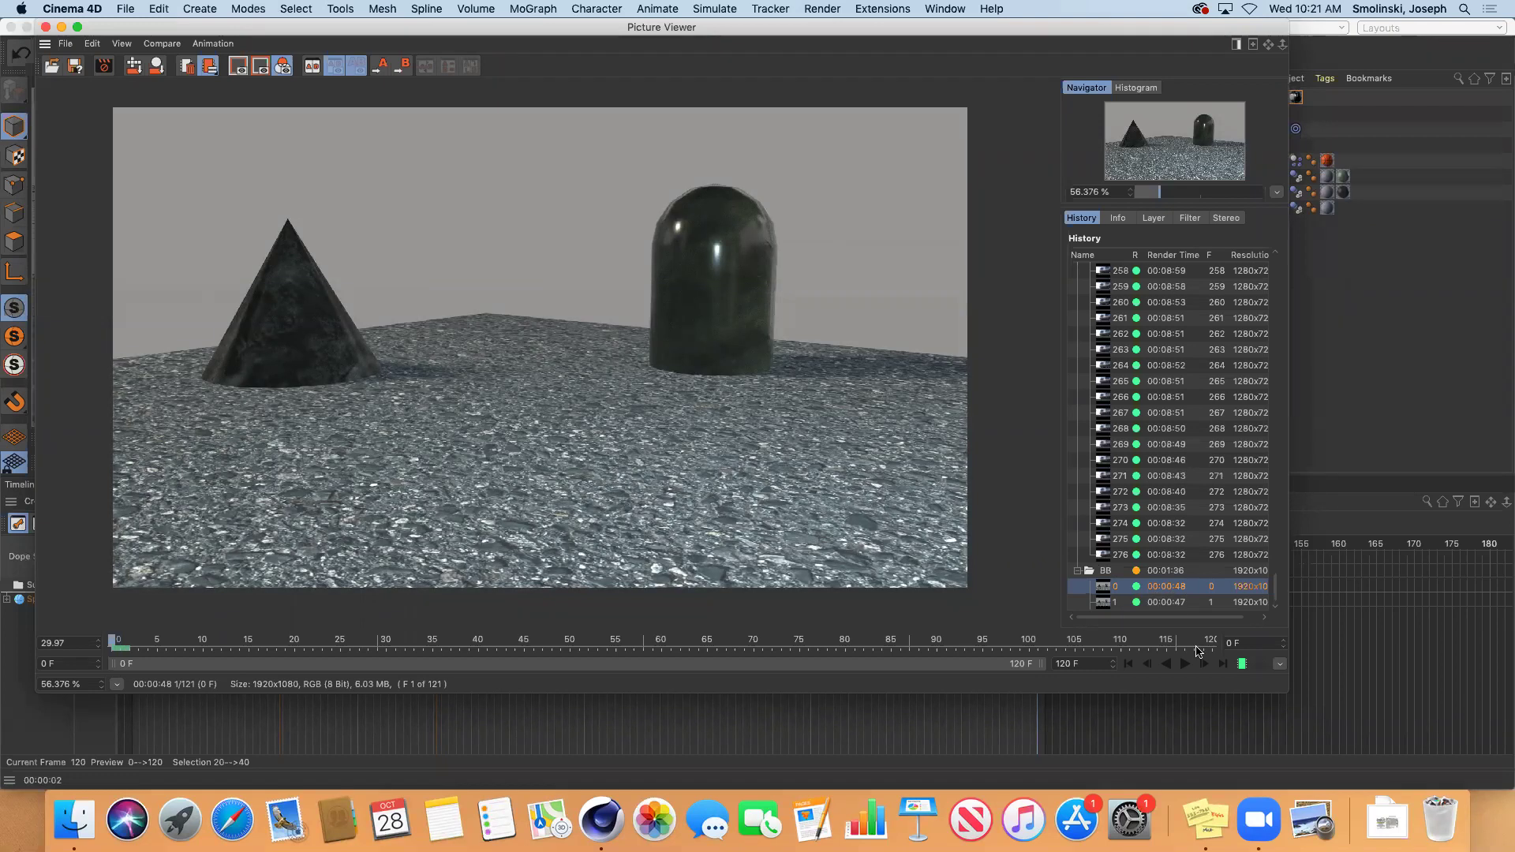
{"action": "left_click", "coordinate": [1185, 665]}
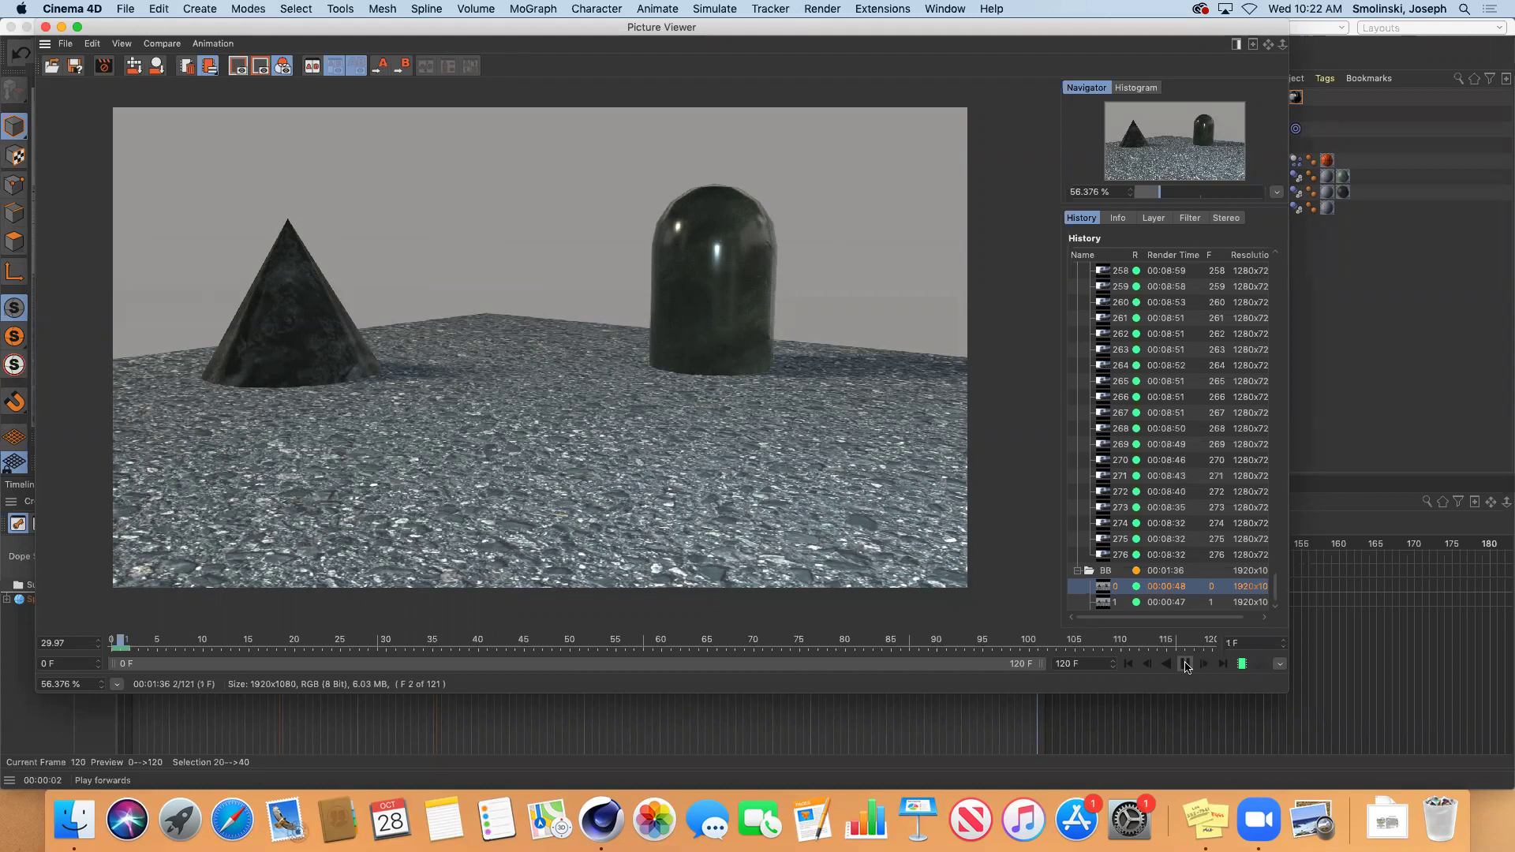
{"action": "left_click", "coordinate": [1185, 664]}
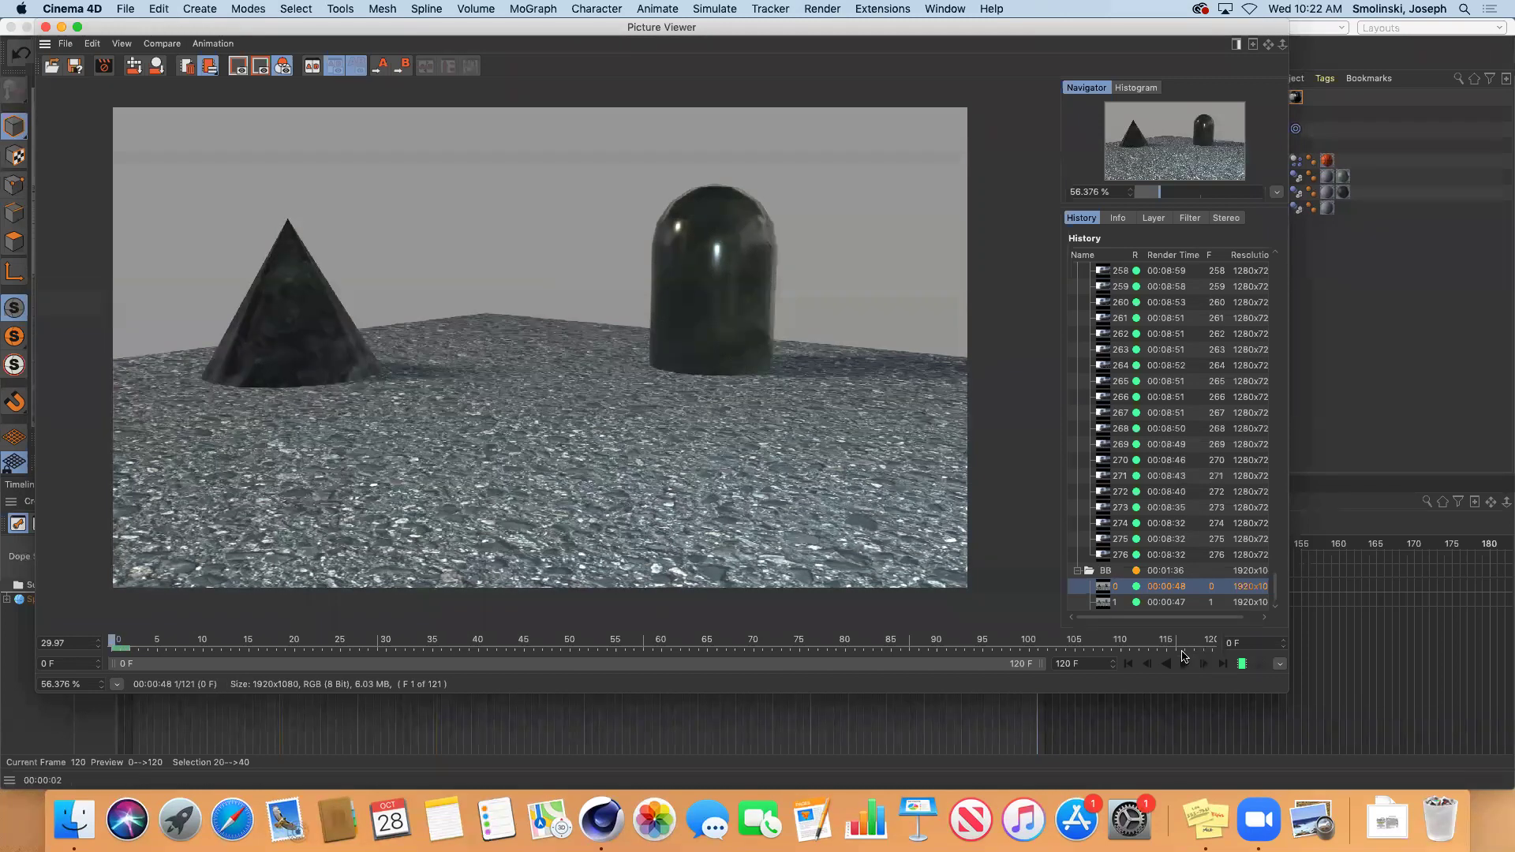
{"action": "scroll", "coordinate": [1174, 598], "scroll_direction": "down", "scroll_amount": 1}
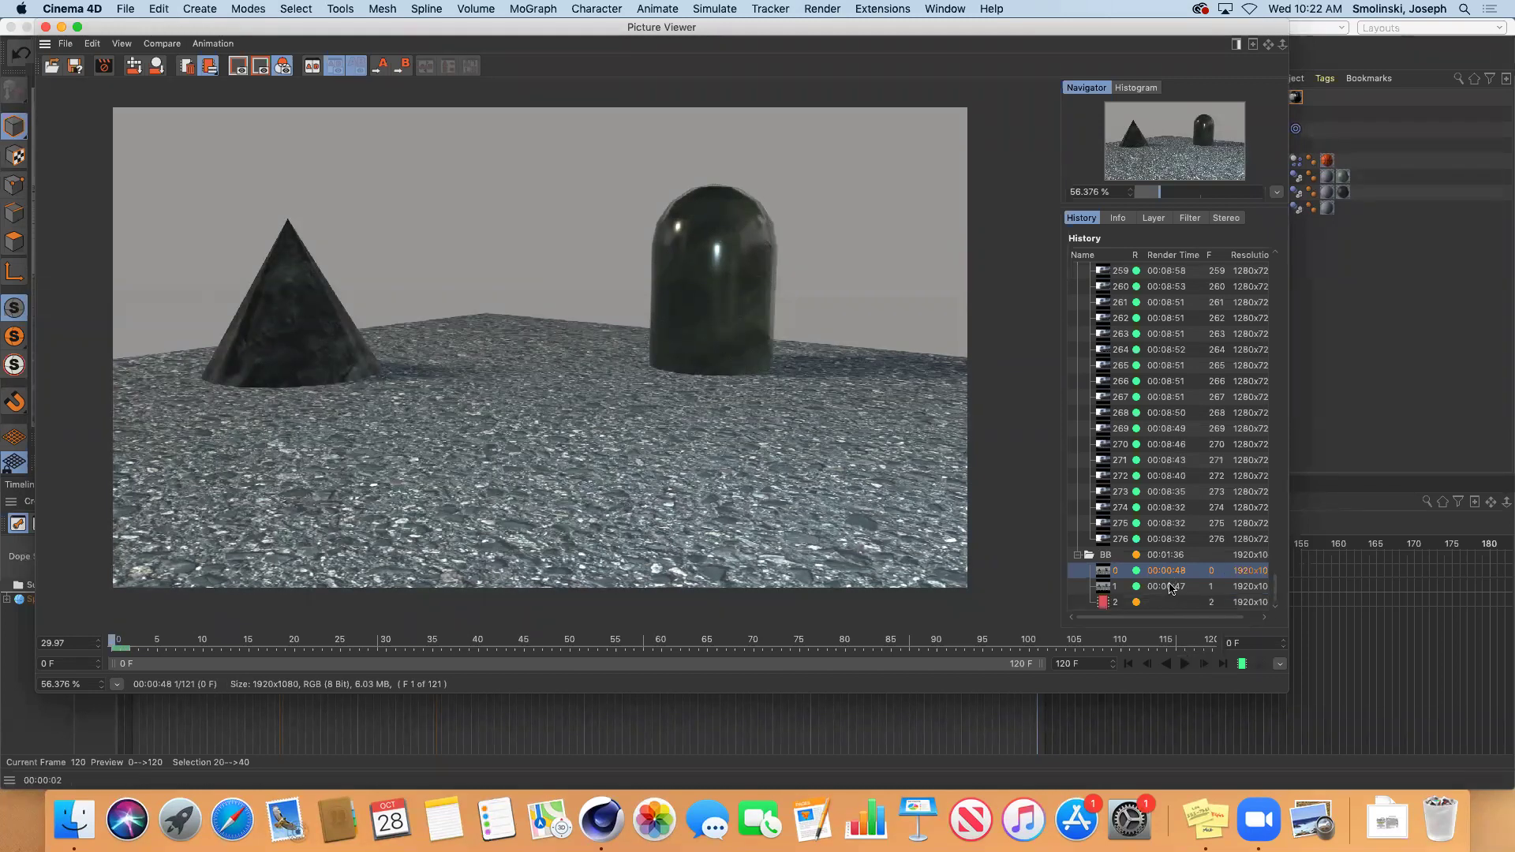
{"action": "key", "text": "Down"}
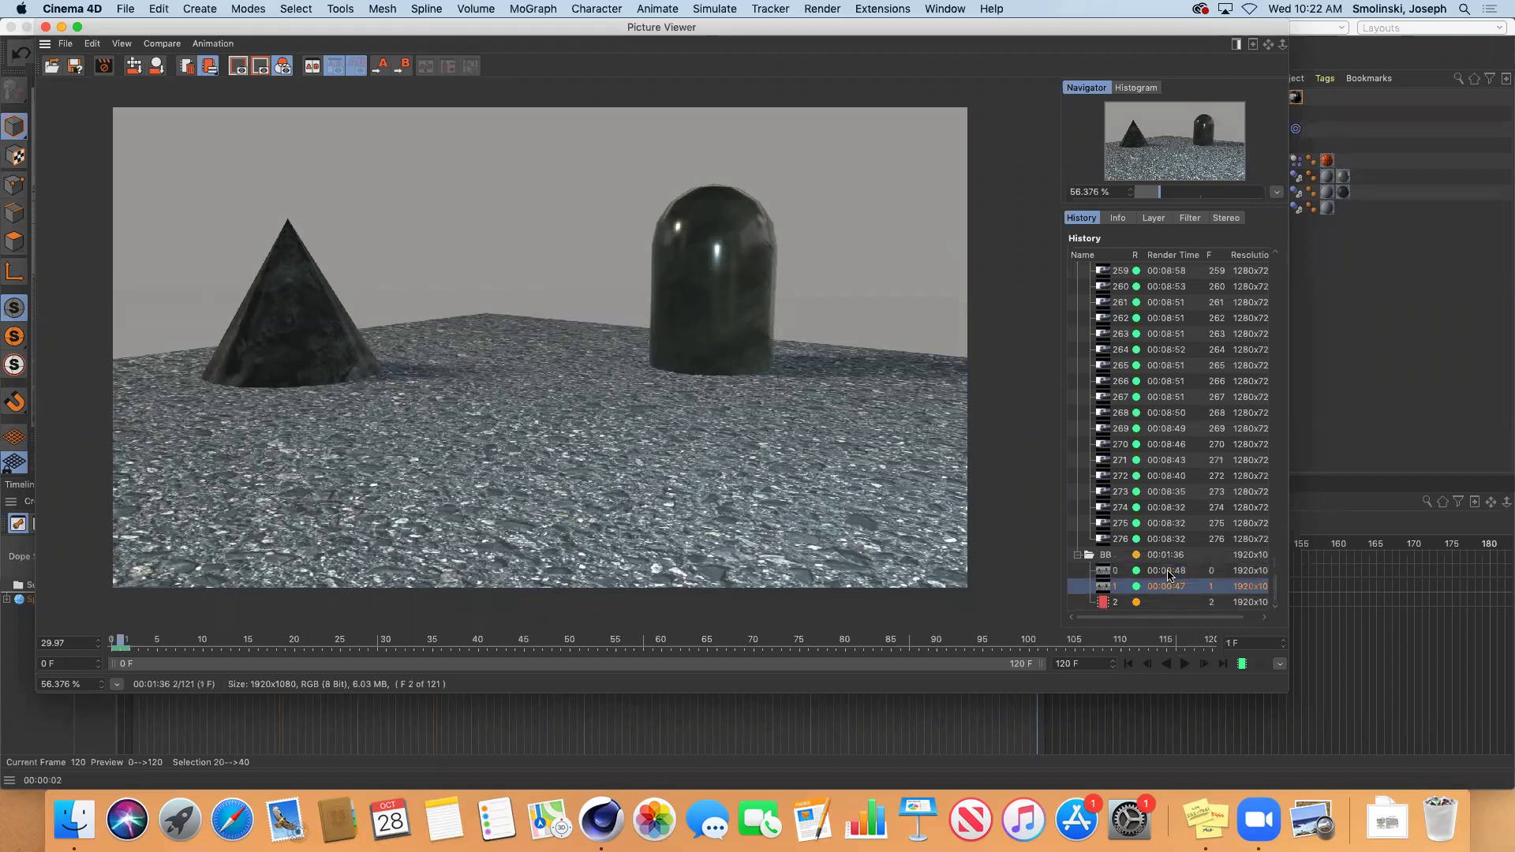